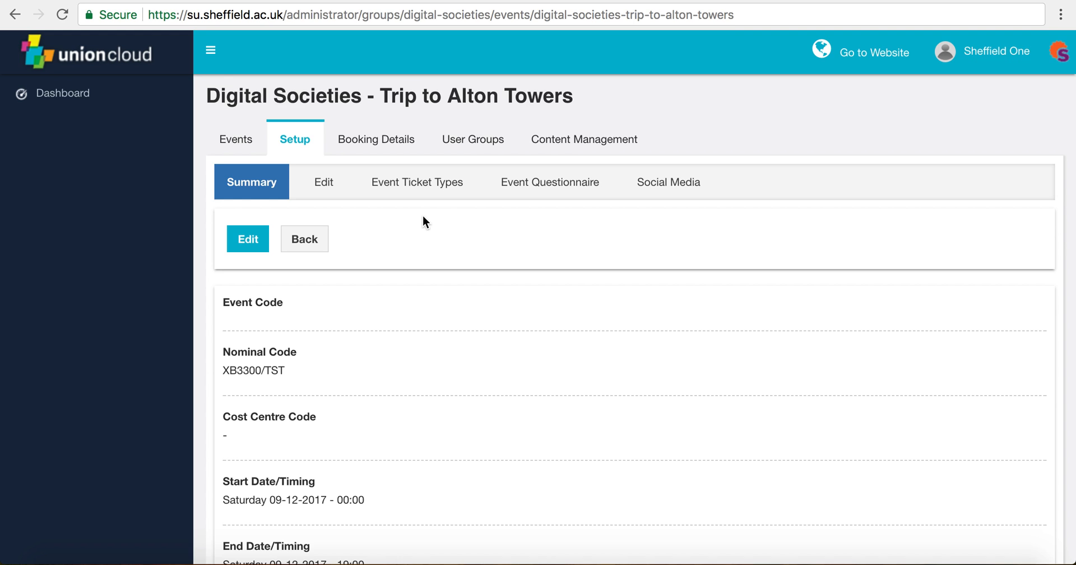
Step: Open the Event Ticket Types sub-tab for the Digital Societies Trip to Alton Towers event
left_click(415, 193)
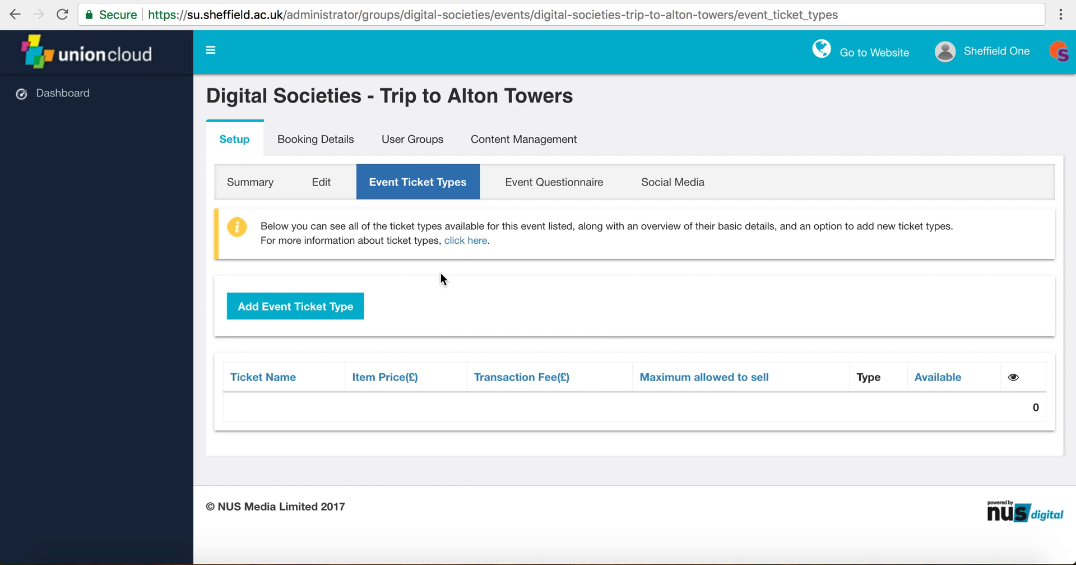
Step: Add a new ticket type named 'Non-members ticket' and select its default price for replacement
left_click(327, 306)
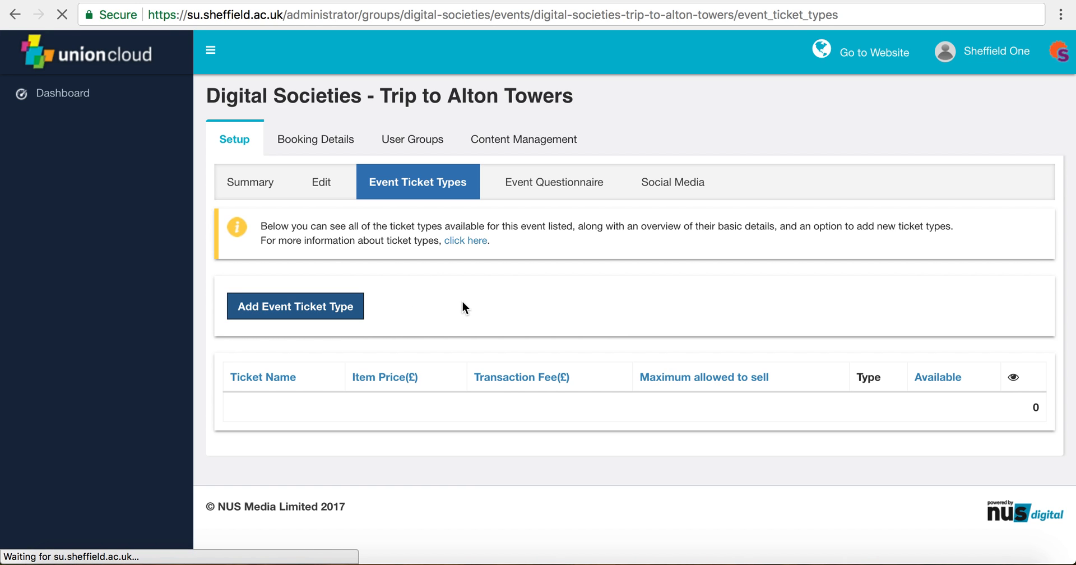
scroll(462, 303, "down", 2)
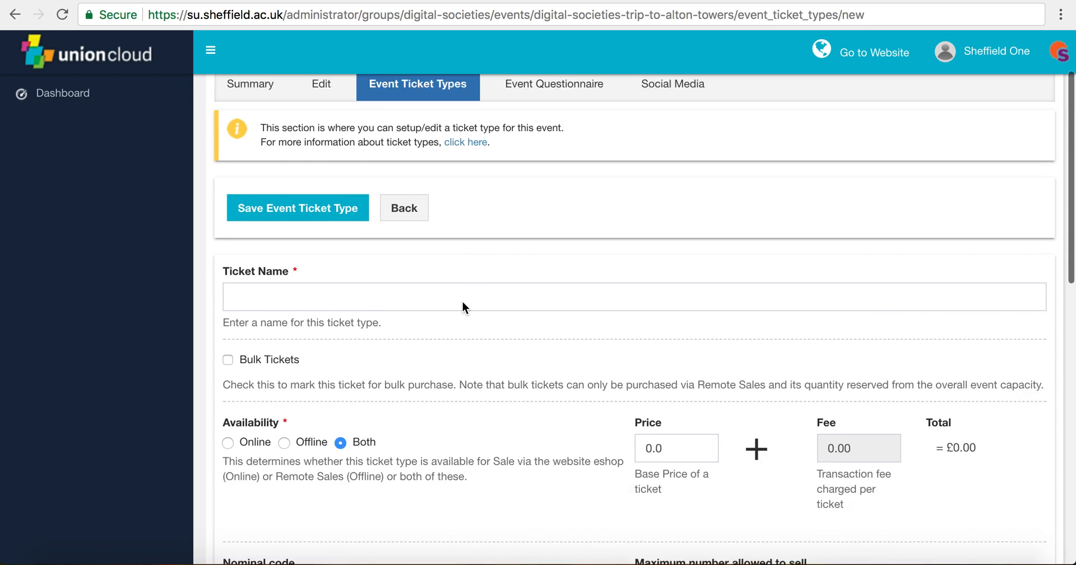
left_click(421, 291)
type("Non")
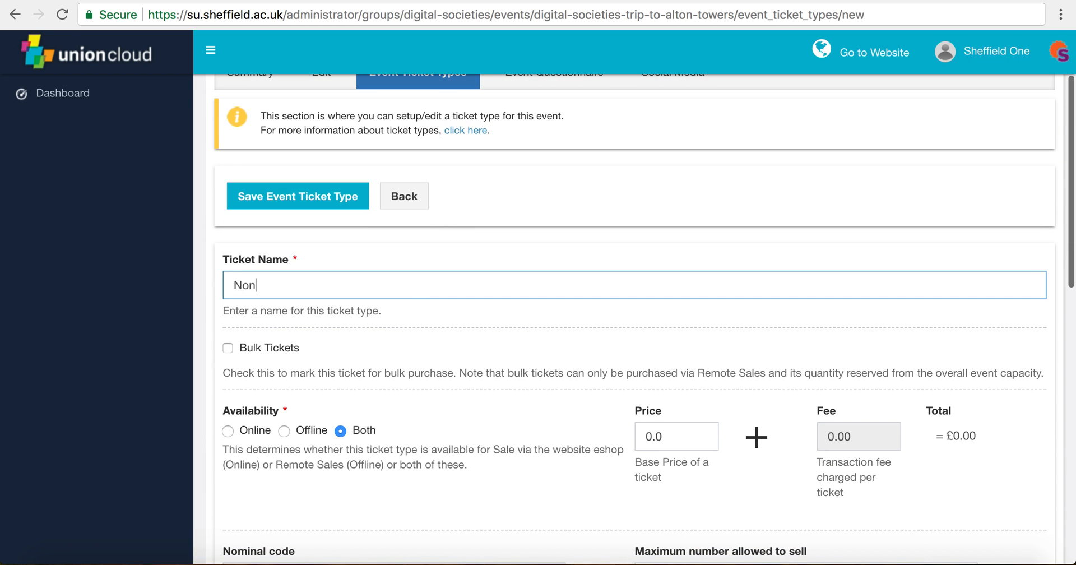
type("_-memb")
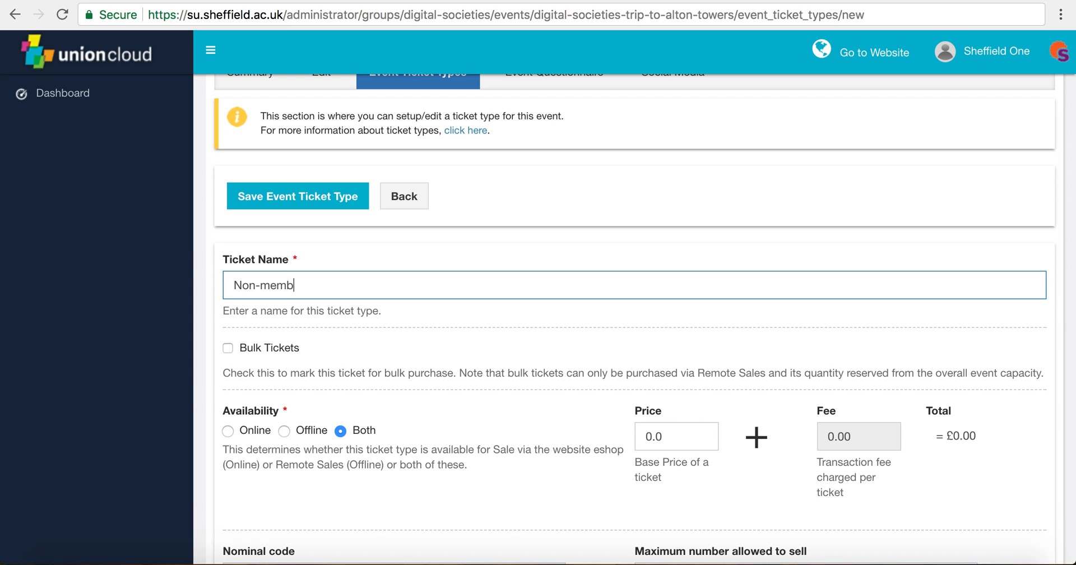
type("ers ticket")
scroll(473, 323, "down", 3)
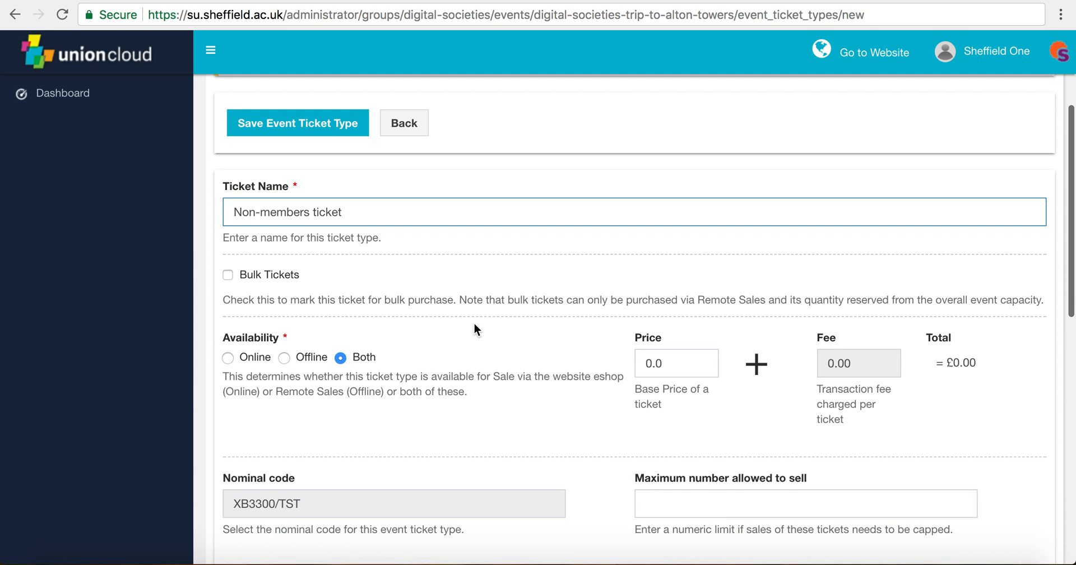
scroll(362, 290, "down", 3)
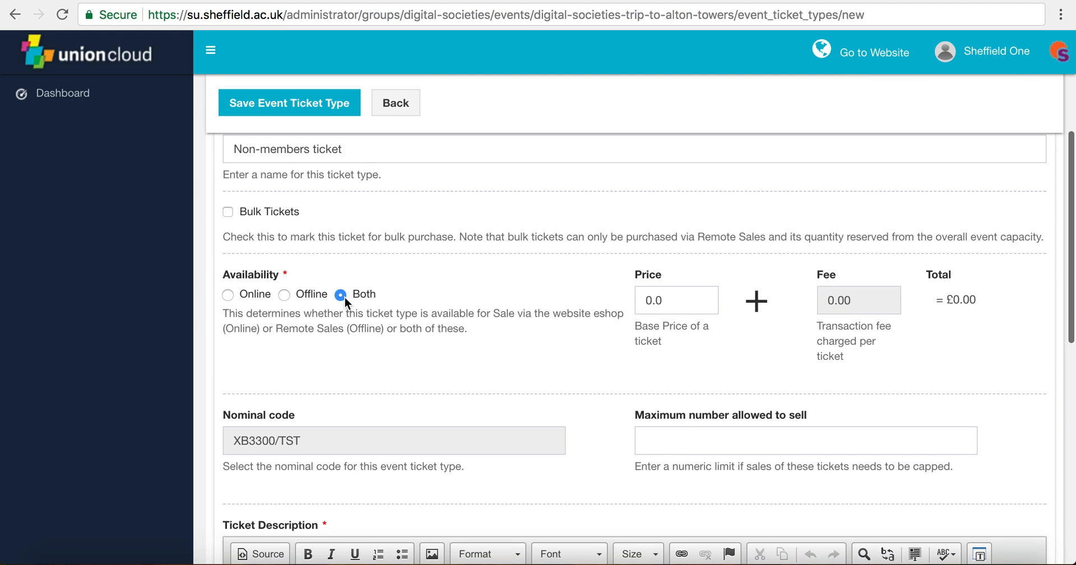
scroll(465, 324, "down", 2)
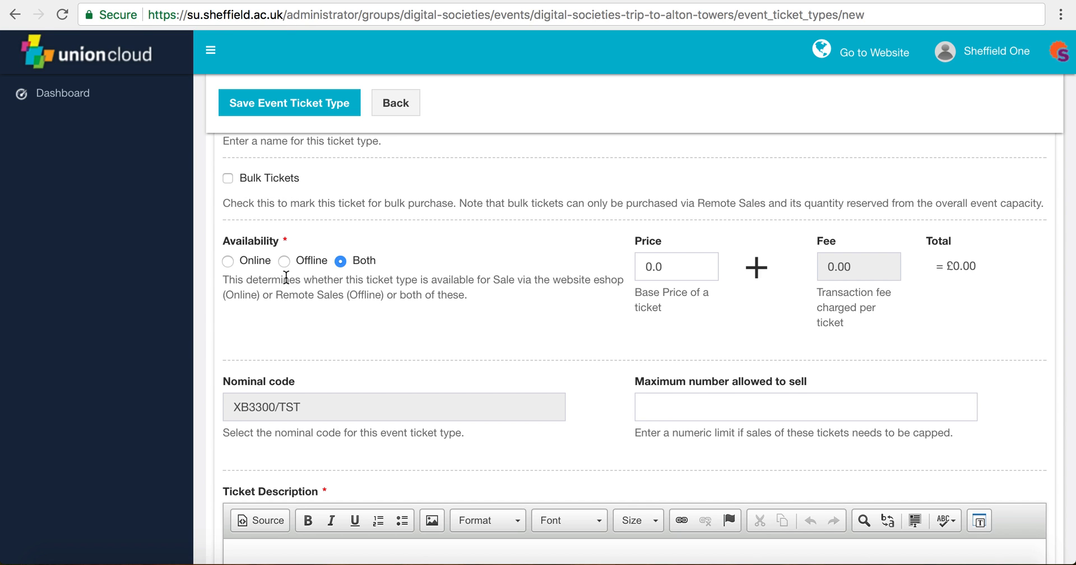
double_click(646, 273)
scroll(542, 265, "down", 1)
Step: Price the Non-members ticket at £5 and set its maximum number allowed to sell to 15
type("5")
left_click(584, 279)
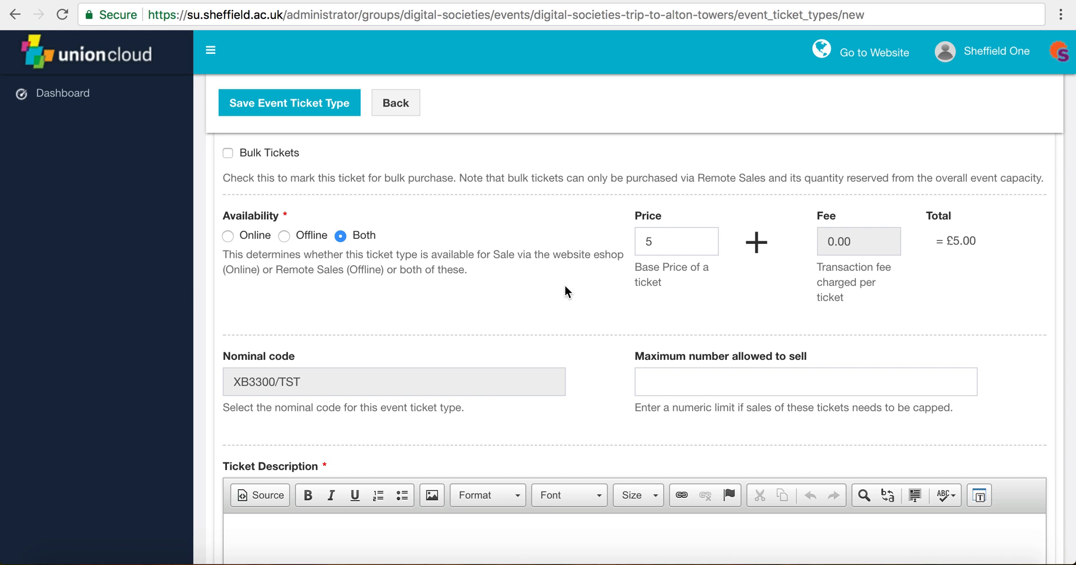
scroll(583, 296, "down", 2)
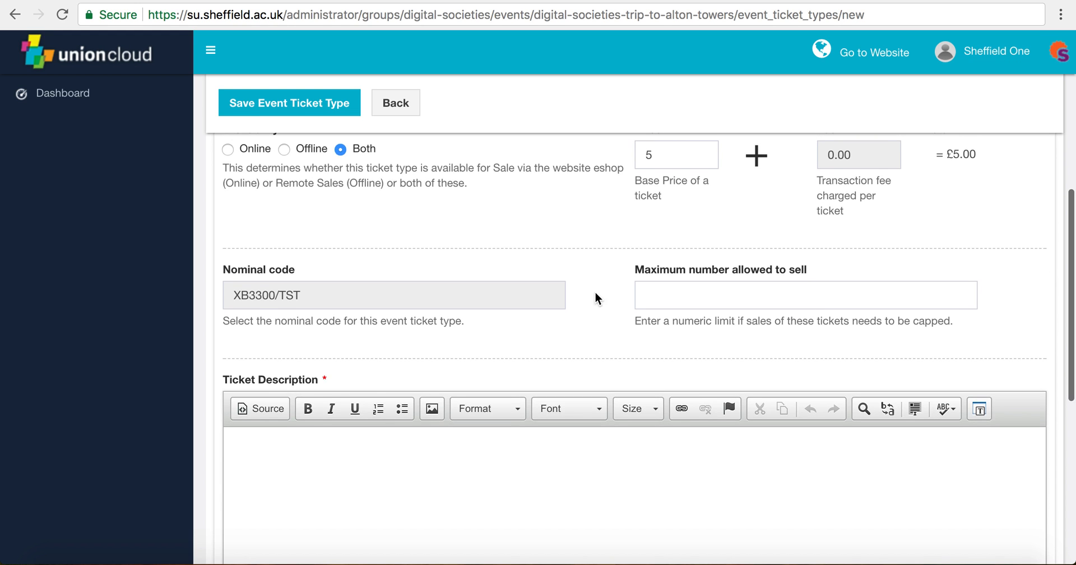
scroll(392, 294, "down", 2)
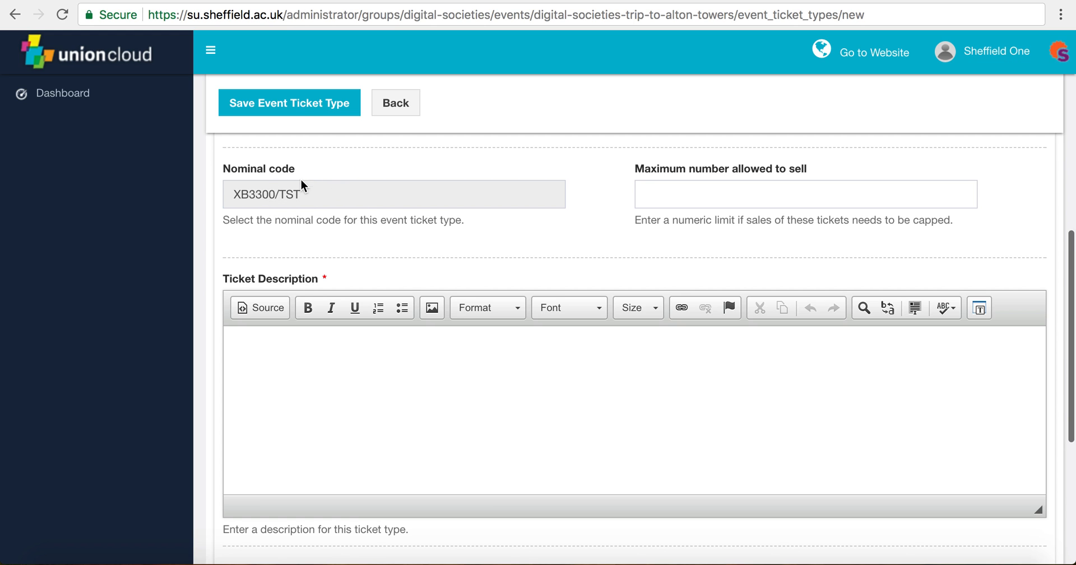
left_click(679, 200)
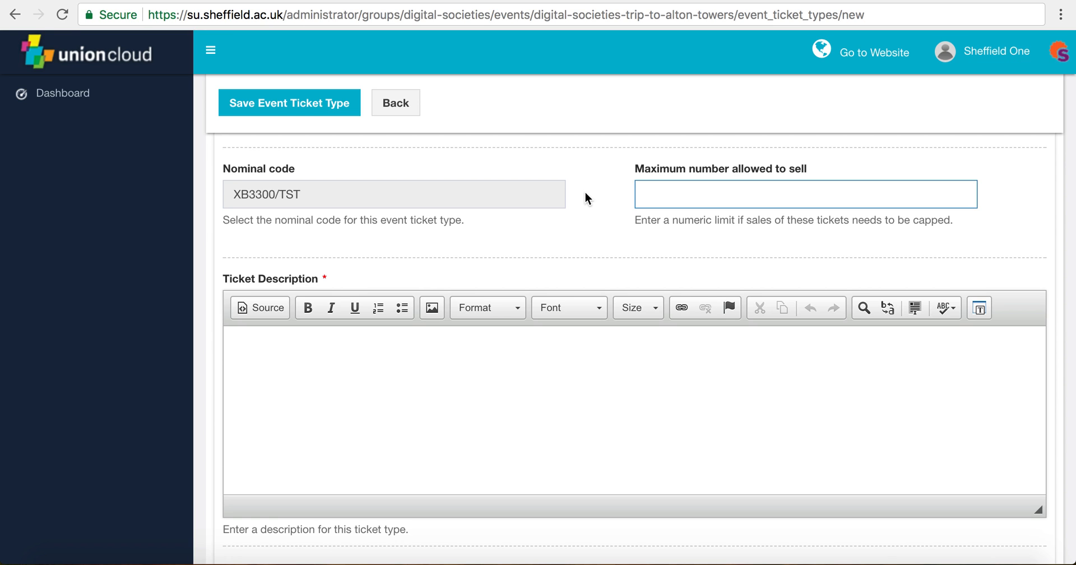
type("15")
left_click(549, 376)
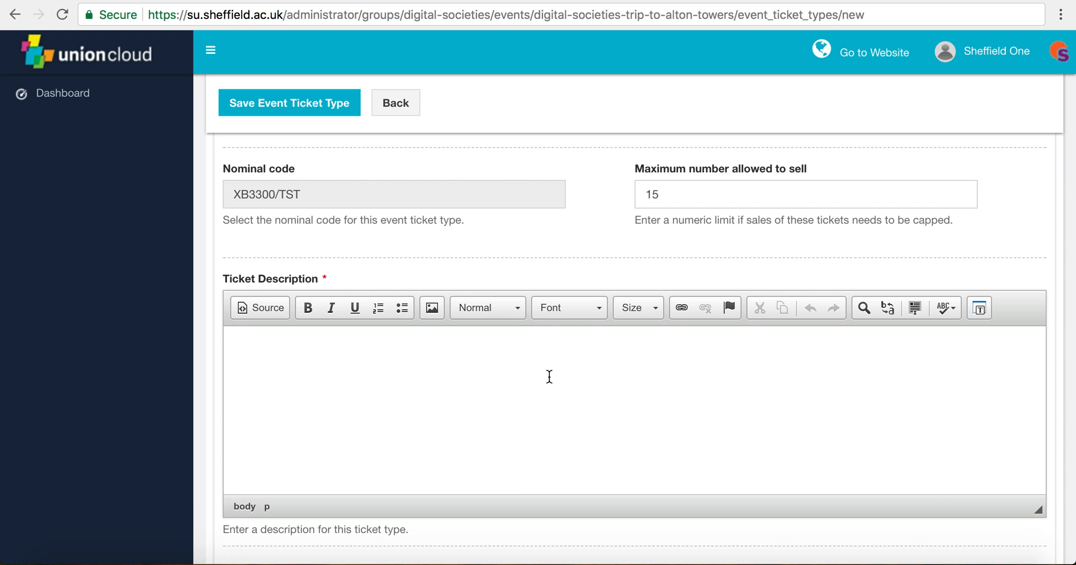
scroll(549, 376, "up", 5)
scroll(549, 375, "down", 5)
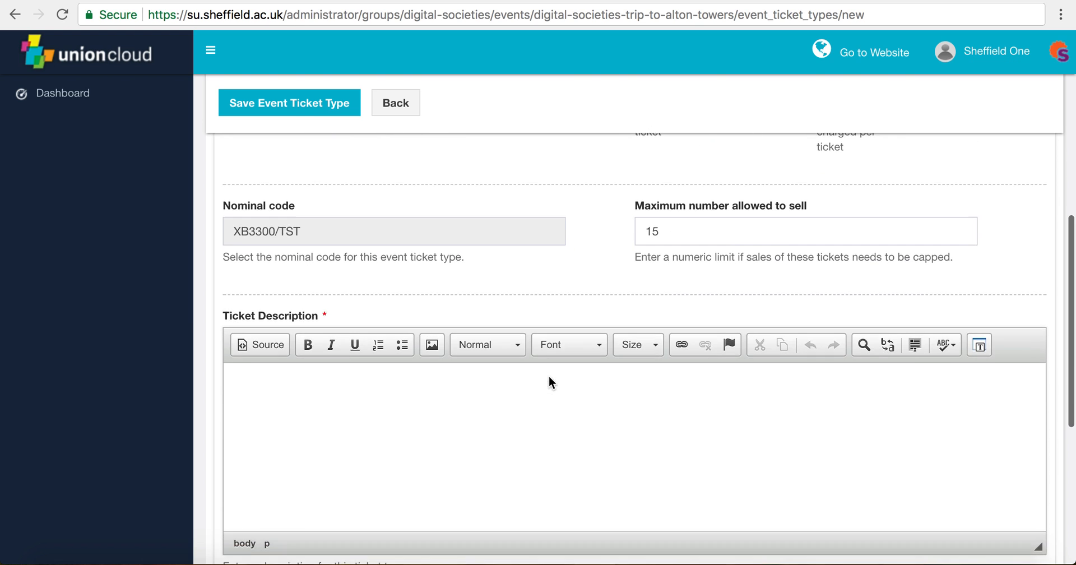
scroll(480, 413, "down", 3)
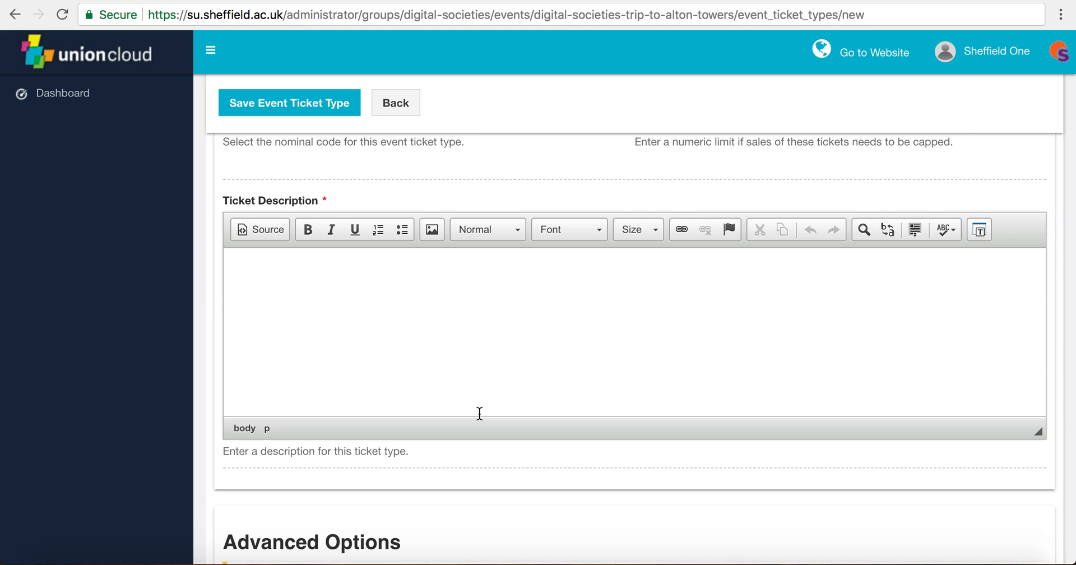
Step: Enter the ticket description 'This is a non-members ticket', correcting a typo along the way
left_click(480, 413)
type("This is a non-mem")
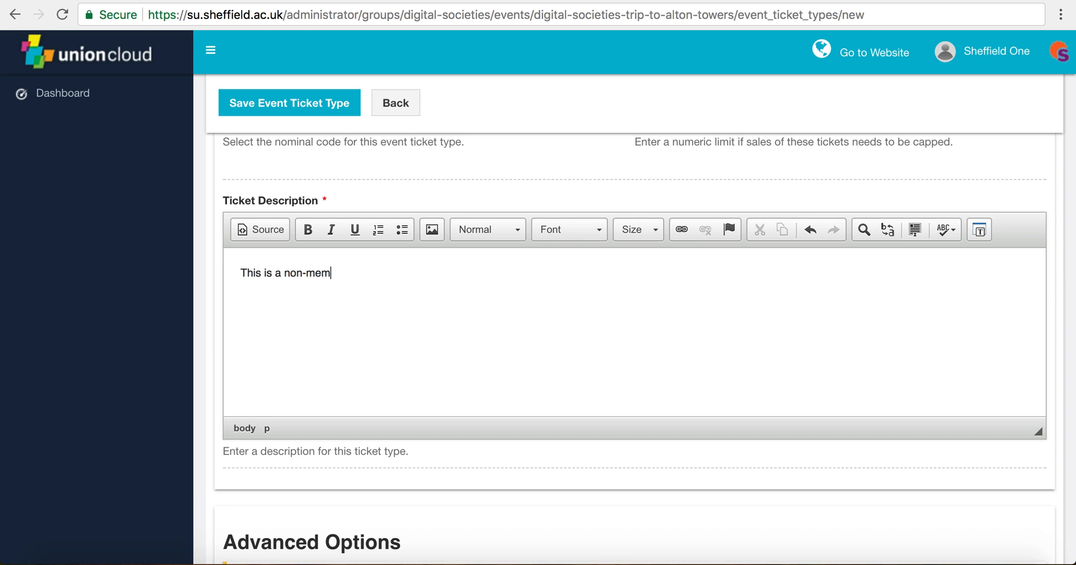
type("bers ticket")
scroll(545, 471, "down", 2)
scroll(456, 445, "down", 3)
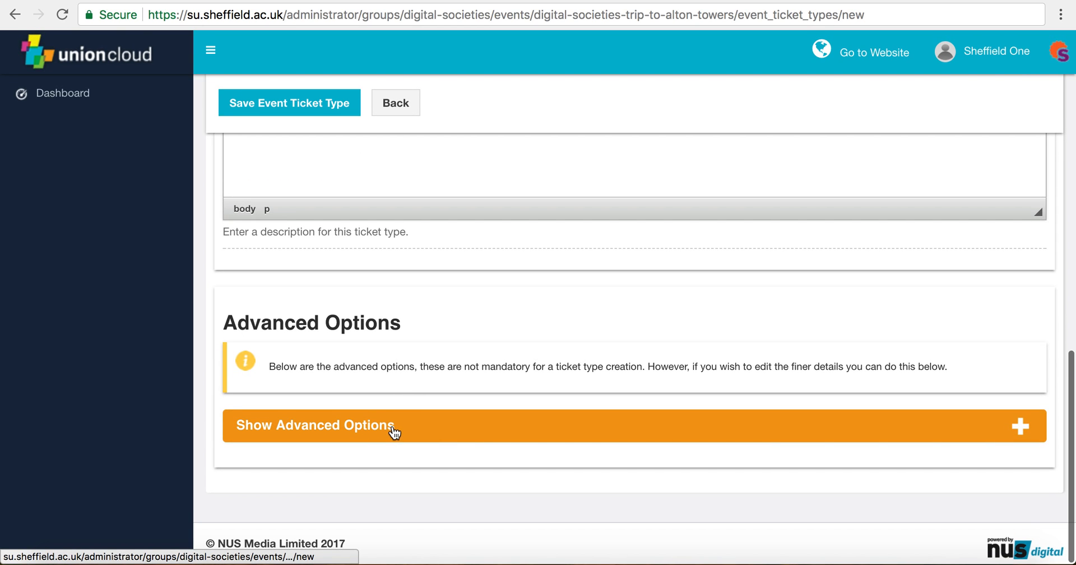
scroll(428, 335, "up", 12)
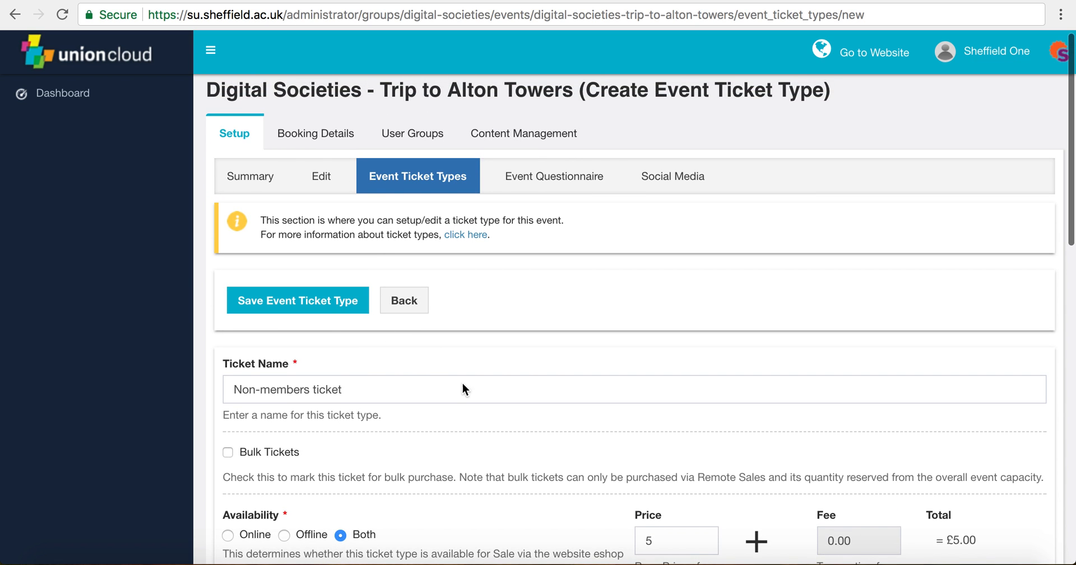
scroll(463, 386, "down", 6)
scroll(354, 414, "down", 6)
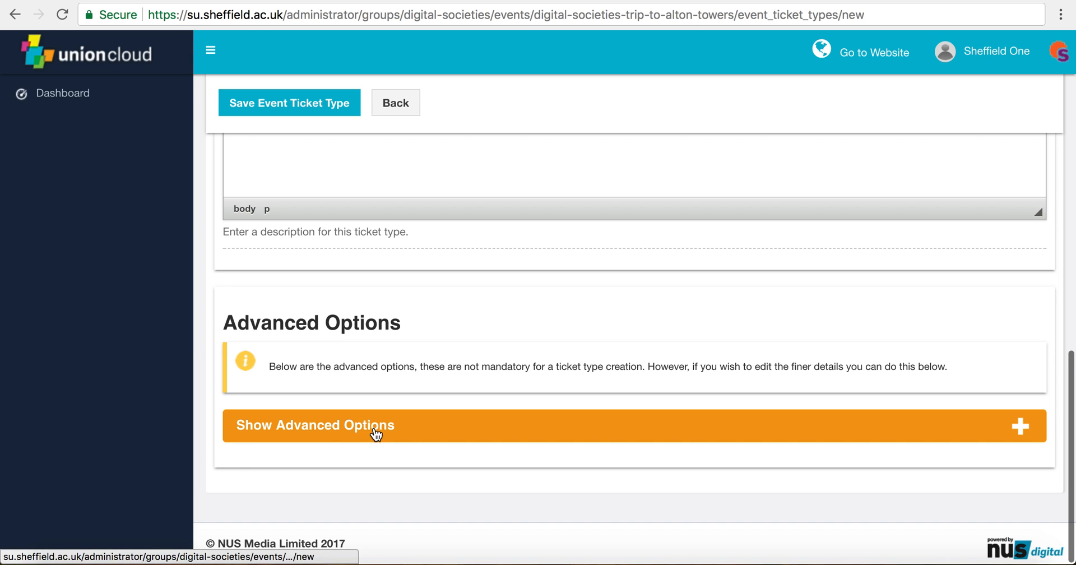
Step: Expand advanced options, leaving sales open with no start/end dates and a per-user limit of 10
left_click(377, 427)
scroll(574, 459, "down", 3)
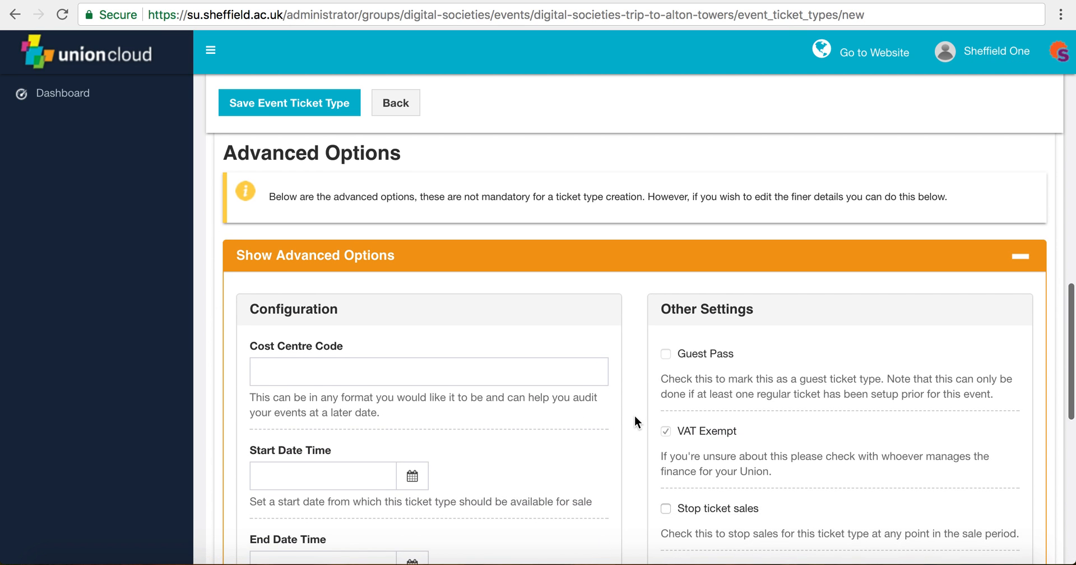
scroll(634, 415, "down", 2)
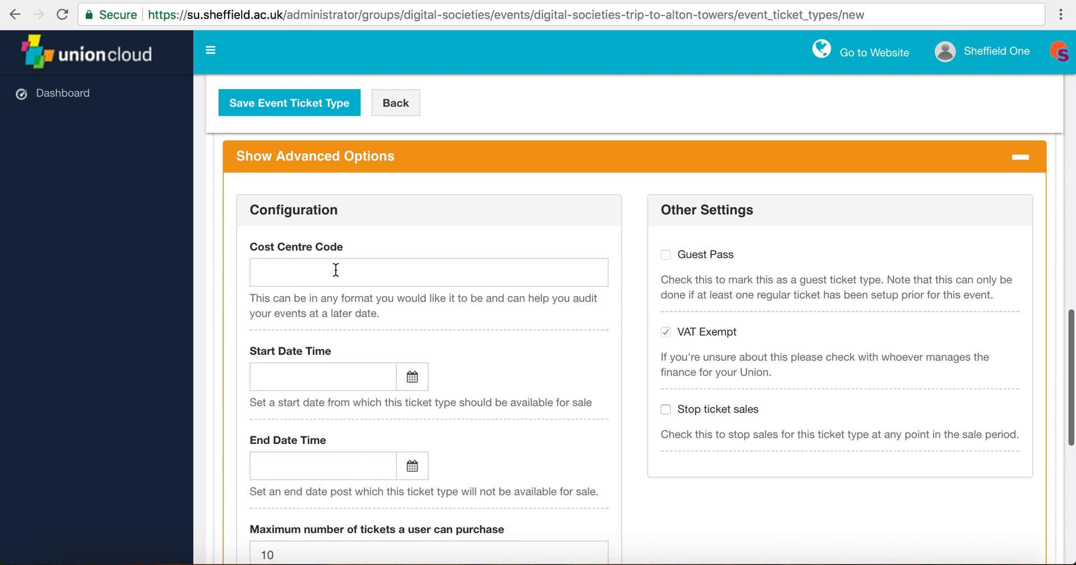
scroll(540, 310, "down", 1)
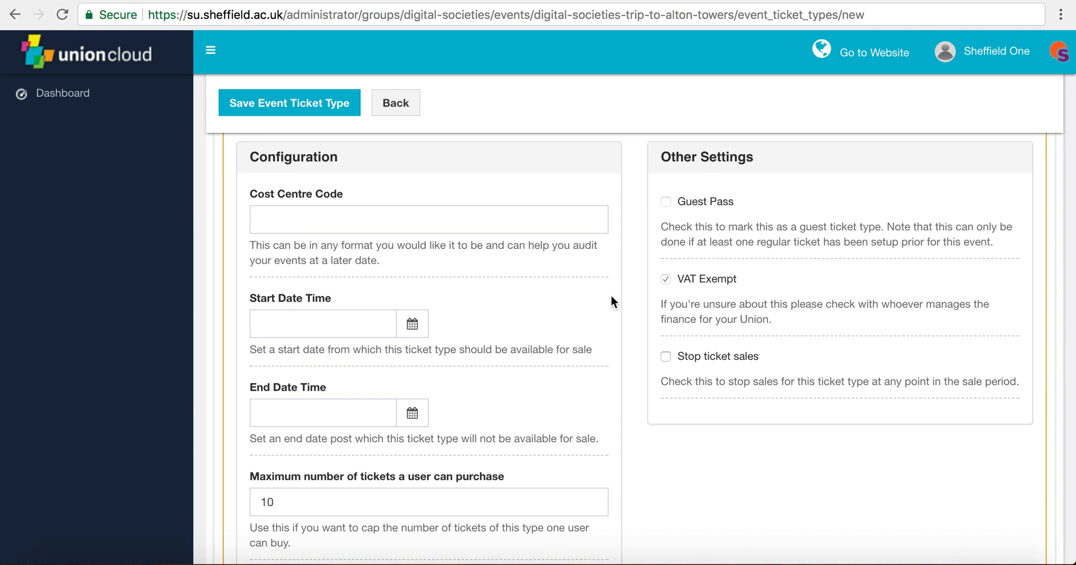
scroll(611, 295, "down", 1)
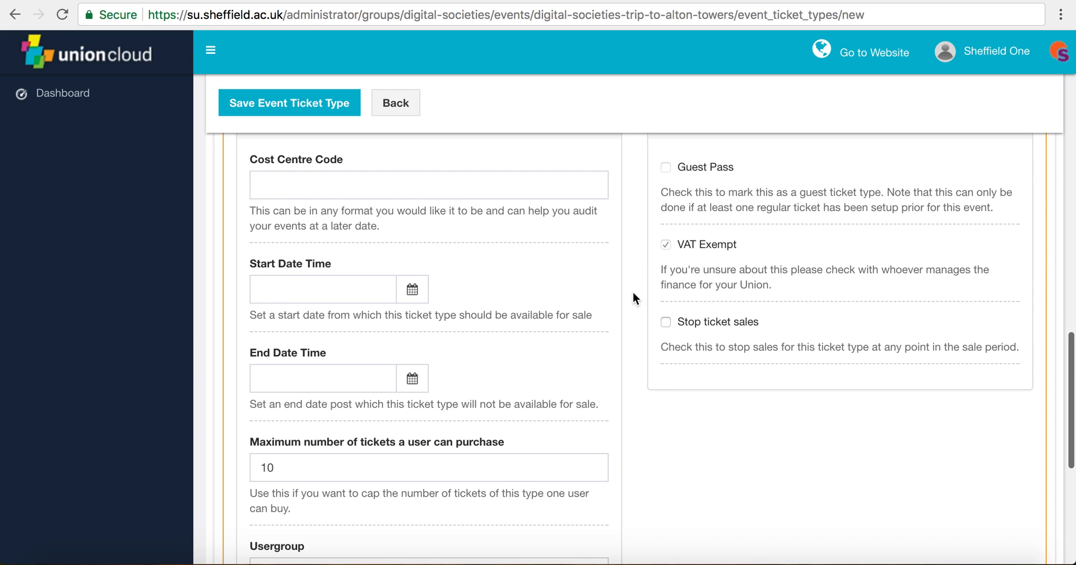
scroll(633, 297, "down", 1)
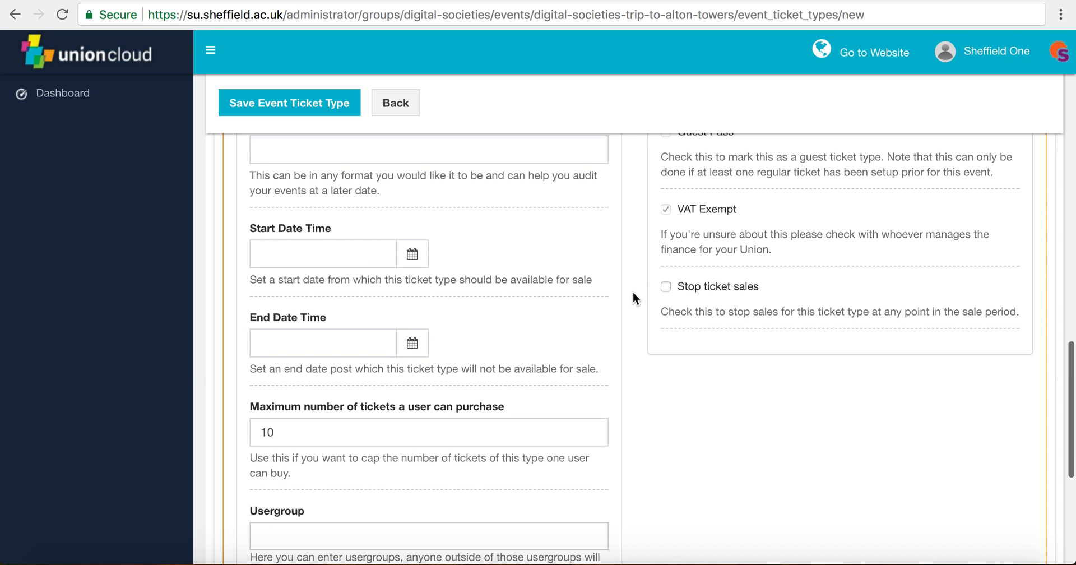
left_click(665, 287)
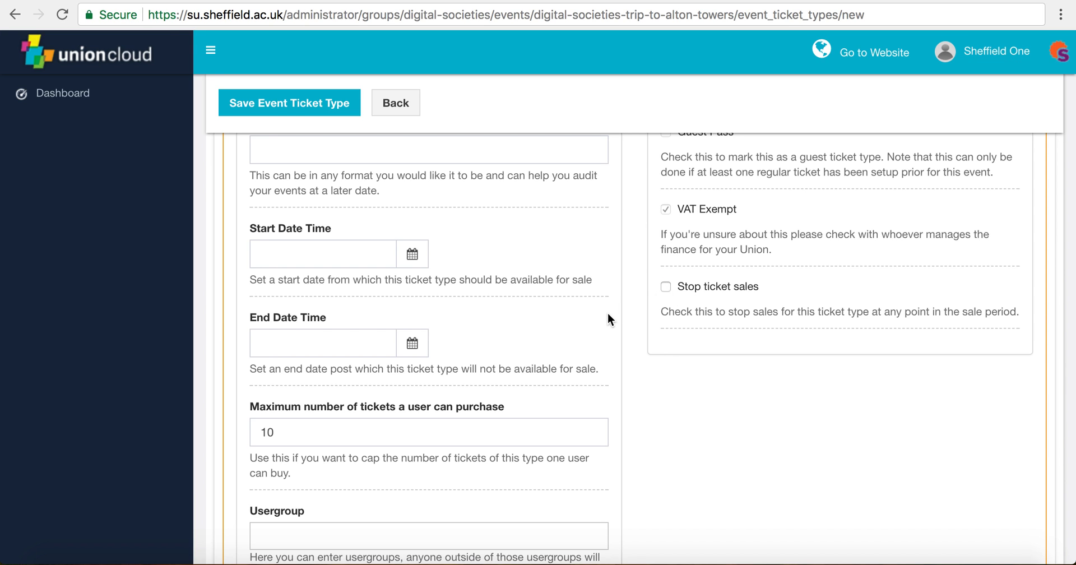
scroll(471, 314, "up", 2)
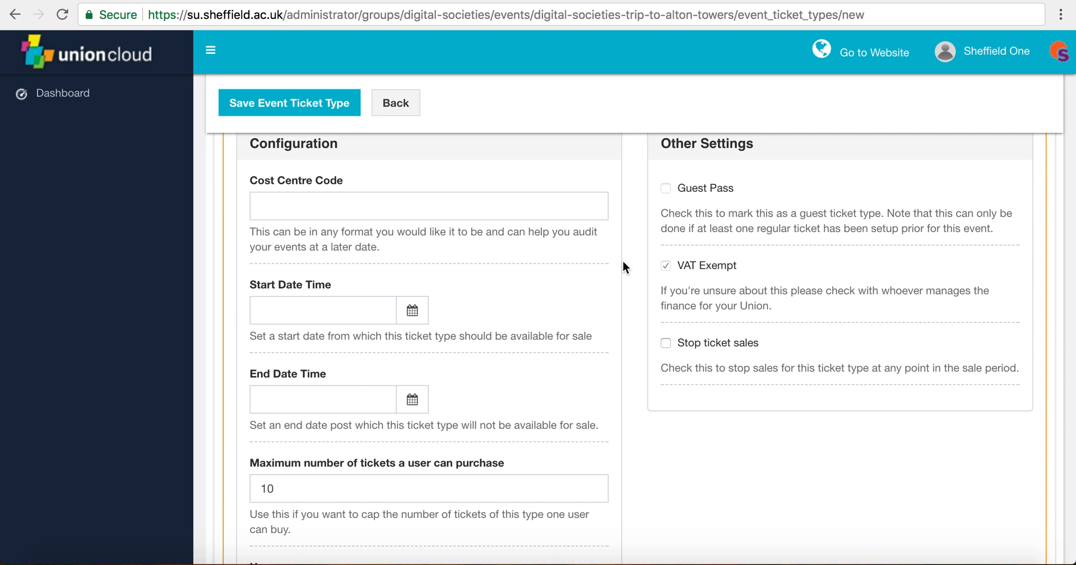
scroll(623, 261, "down", 2)
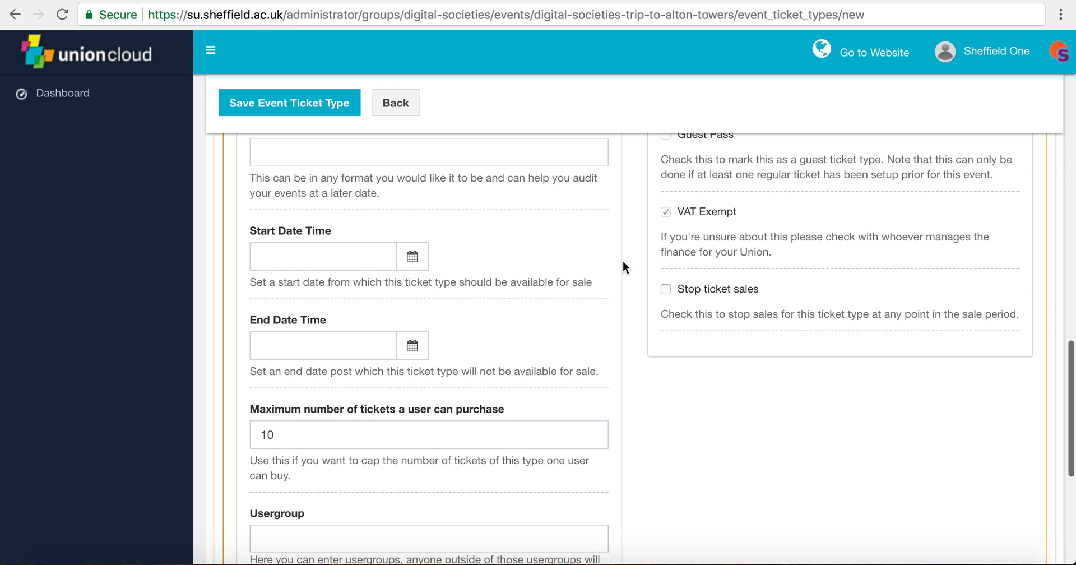
scroll(623, 260, "down", 3)
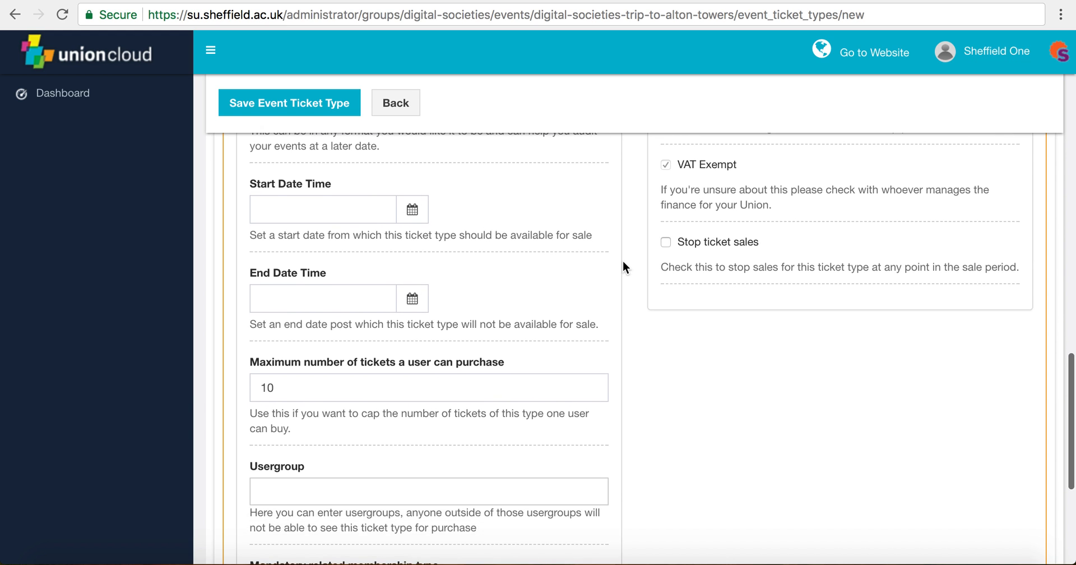
scroll(623, 261, "down", 1)
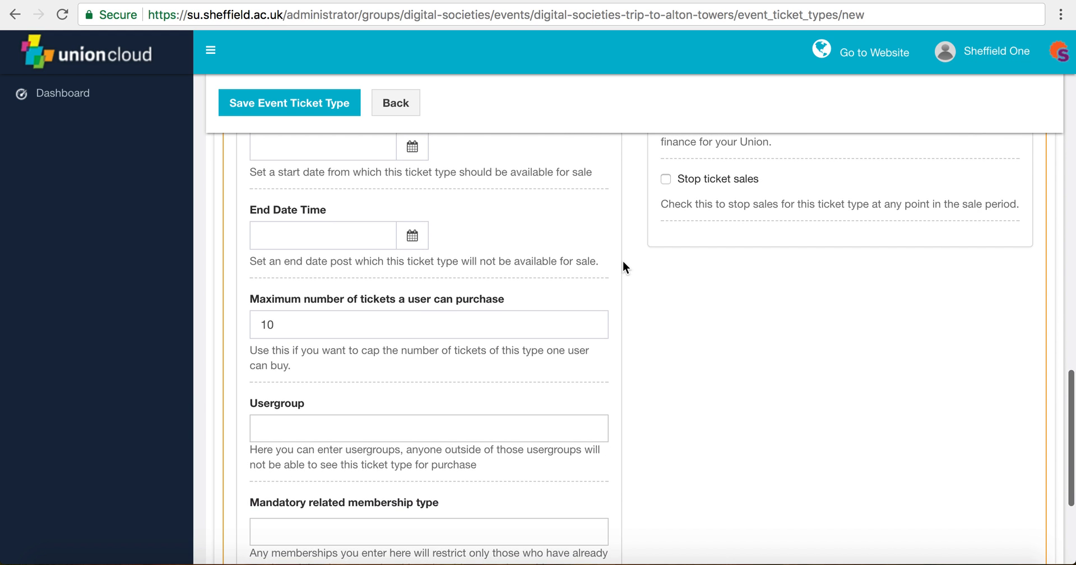
scroll(576, 242, "up", 1)
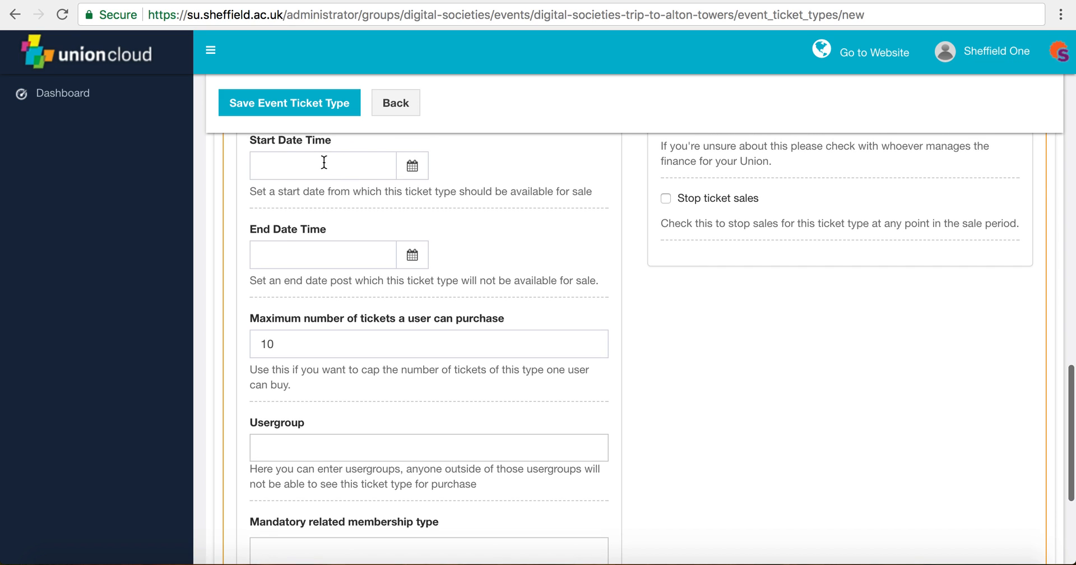
left_click(414, 167)
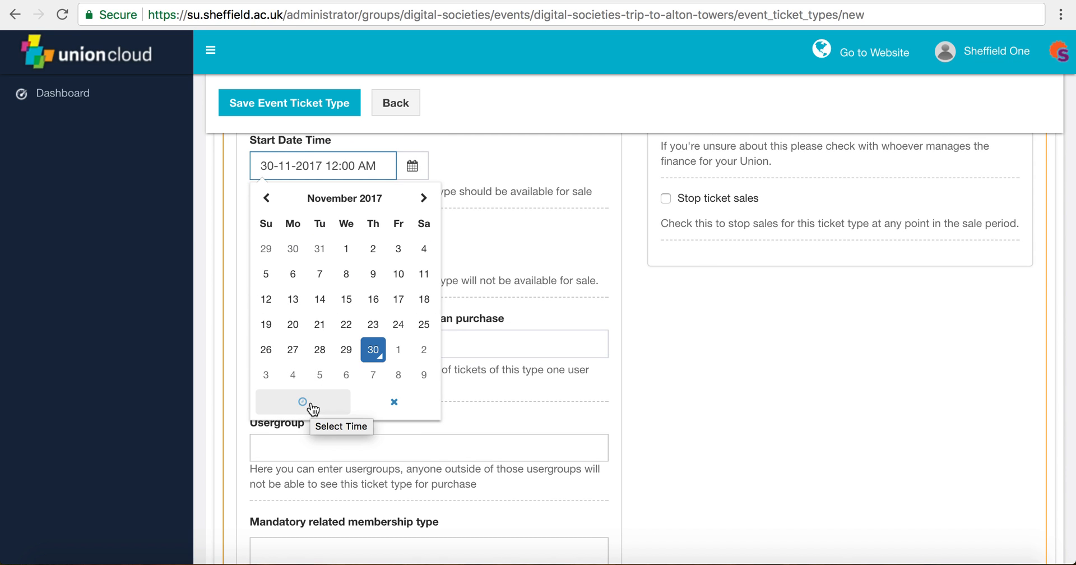
left_click(398, 353)
left_click(312, 401)
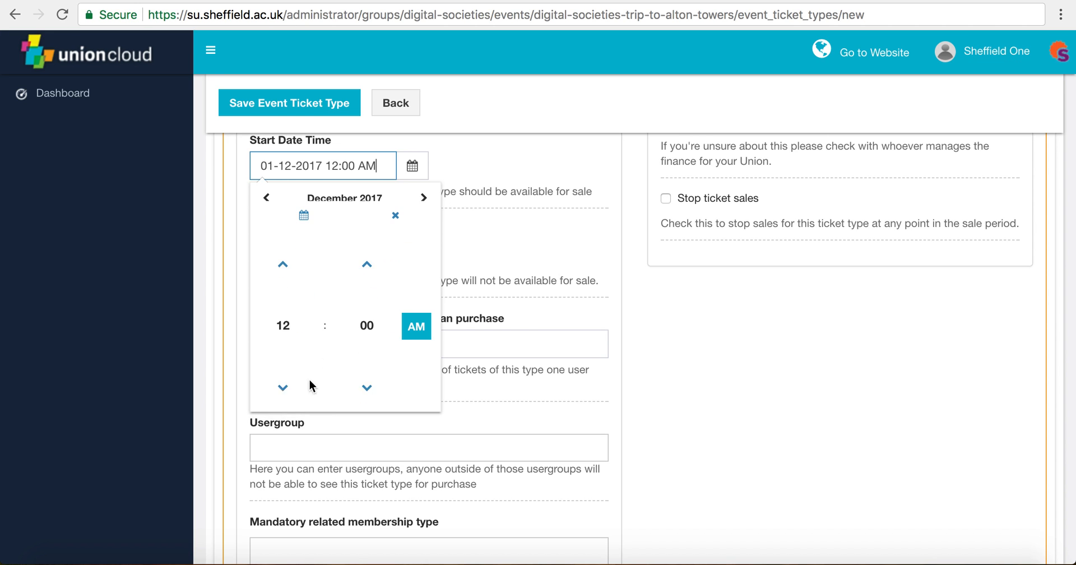
left_click(284, 250)
left_click(284, 250)
left_click(284, 250)
left_click(416, 311)
left_click(562, 177)
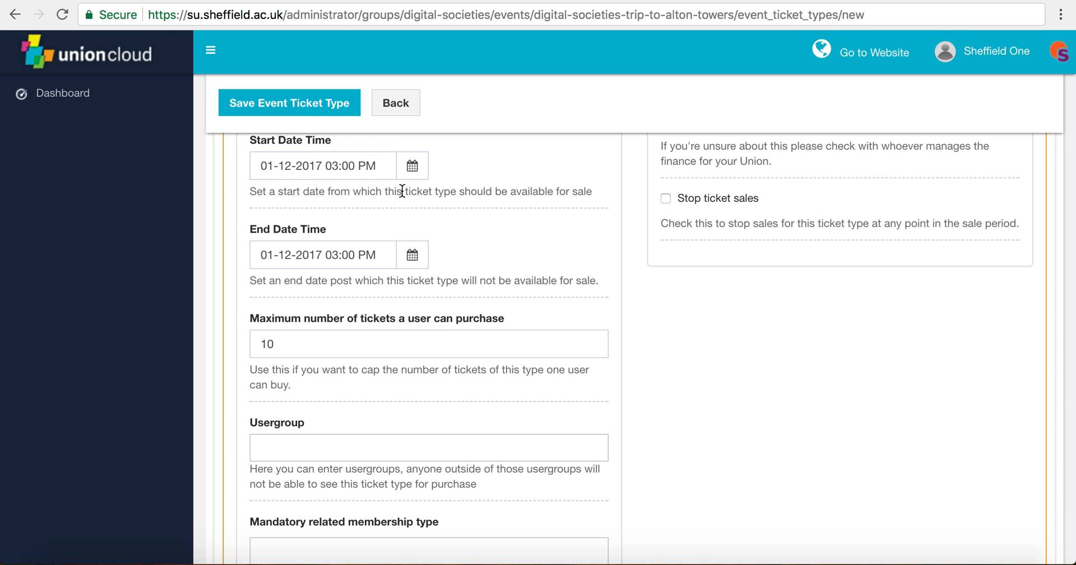
triple_click(357, 165)
key("BackSpace")
left_click(345, 254)
triple_click(345, 254)
key("BackSpace")
scroll(480, 267, "down", 1)
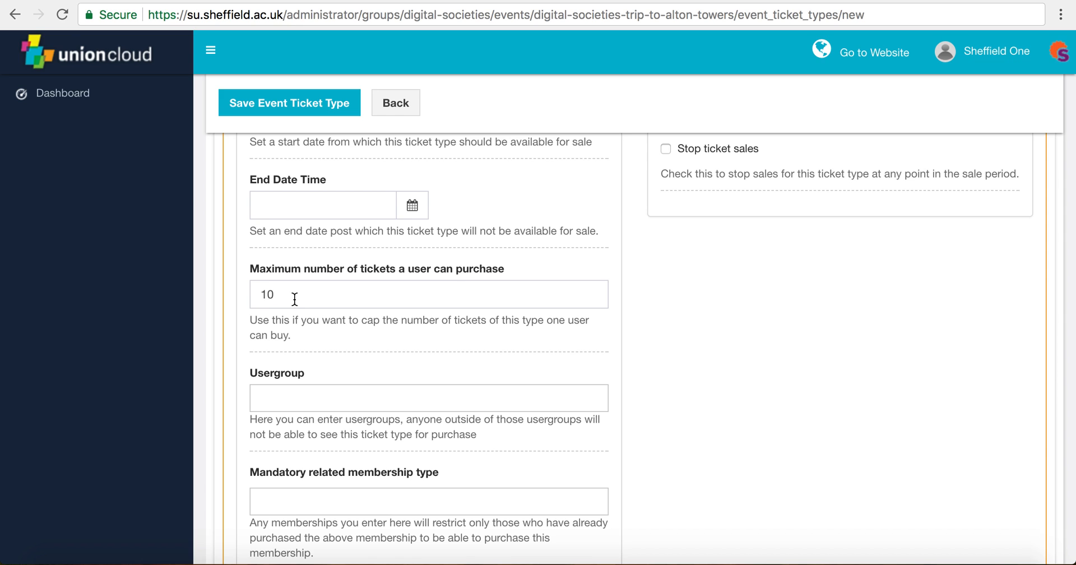
triple_click(315, 294)
left_click(329, 336)
scroll(329, 336, "down", 1)
scroll(348, 301, "down", 1)
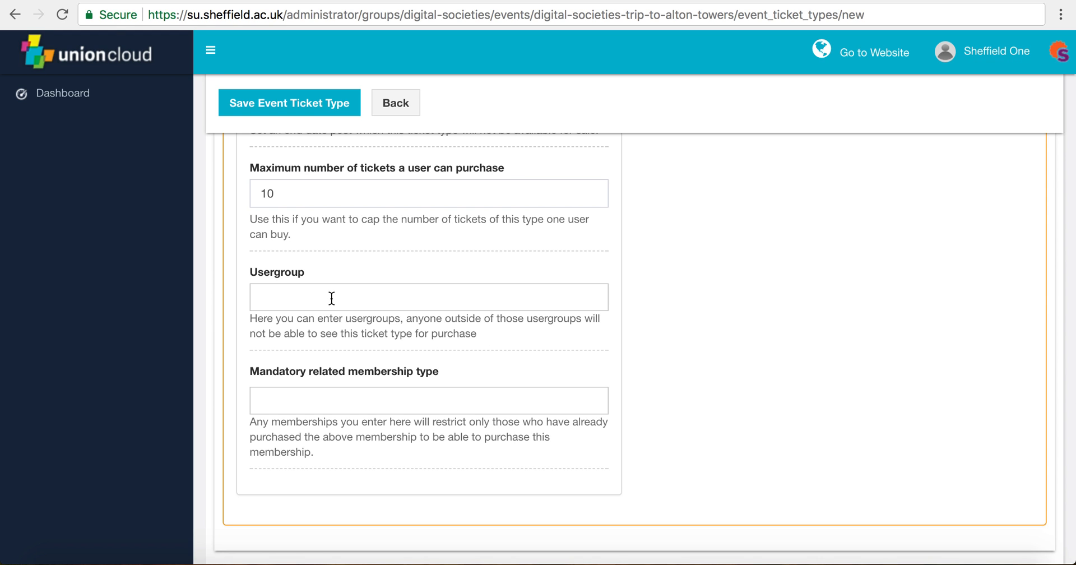
scroll(332, 298, "up", 1)
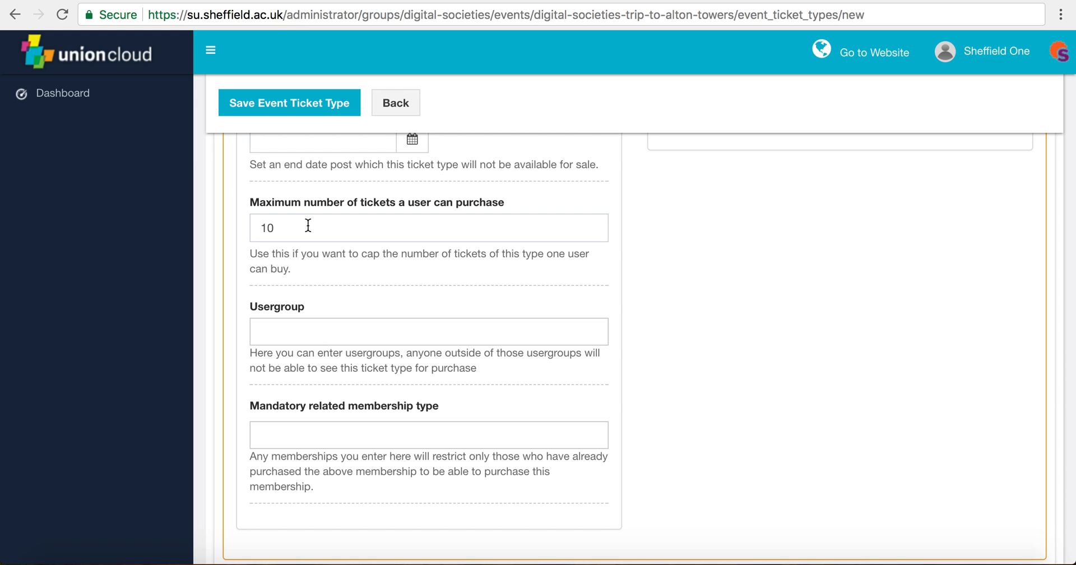
double_click(284, 231)
left_click(342, 277)
scroll(342, 277, "down", 1)
left_click(318, 290)
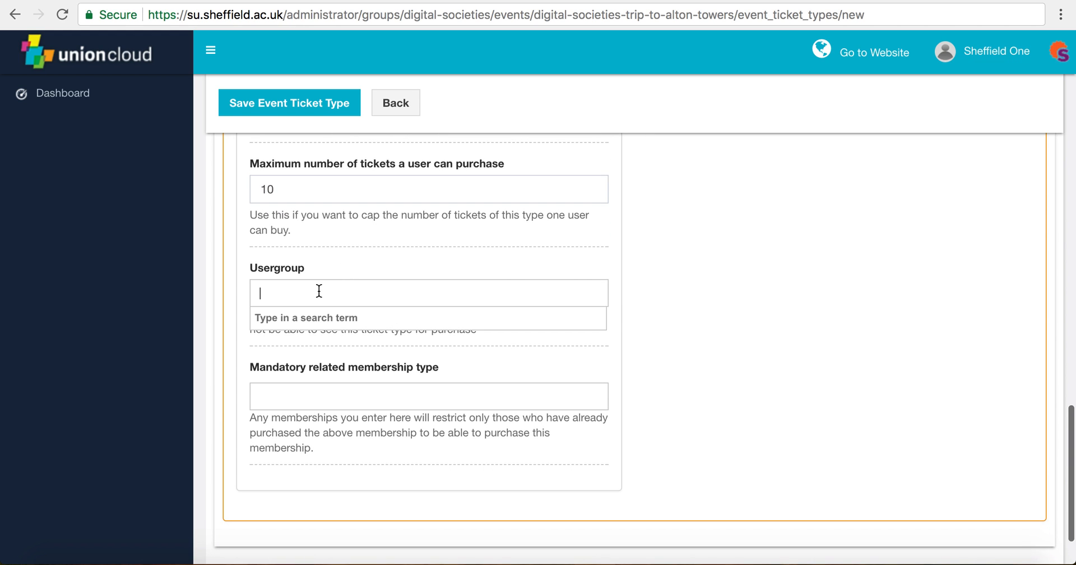
left_click(359, 245)
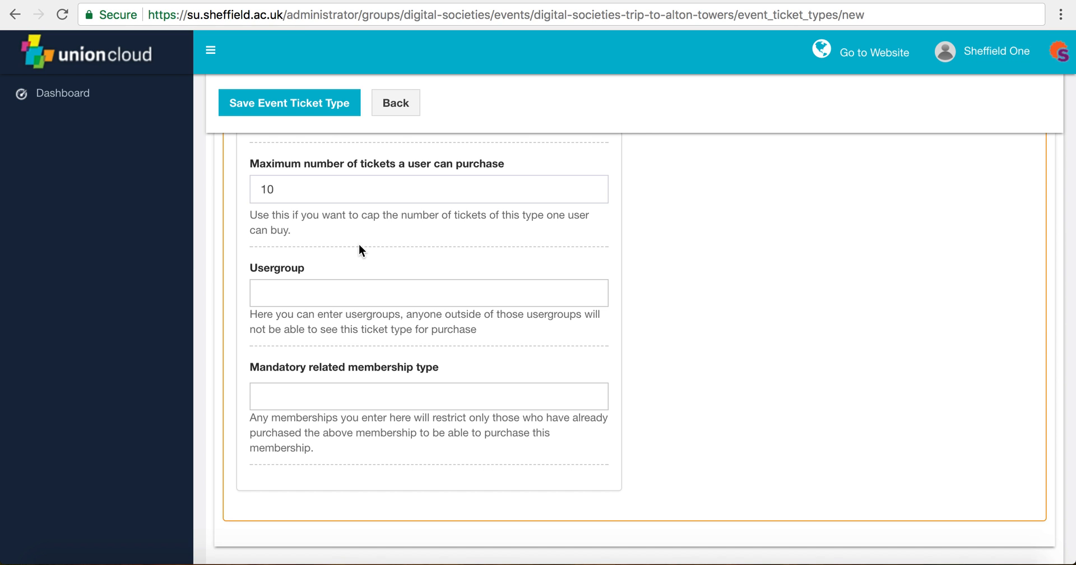
left_click(321, 296)
left_click(346, 262)
scroll(347, 262, "down", 1)
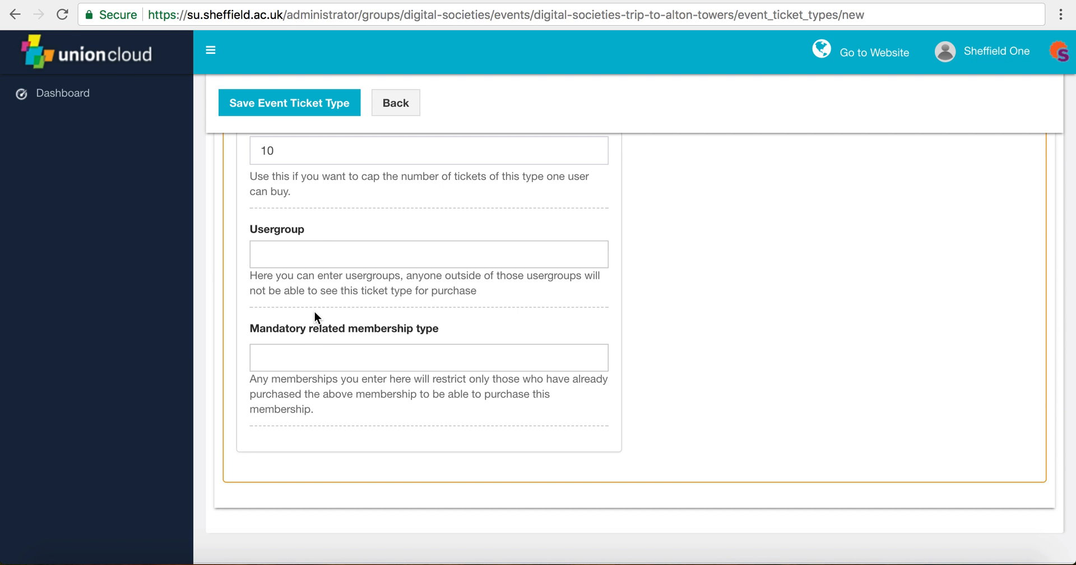
scroll(314, 314, "up", 10)
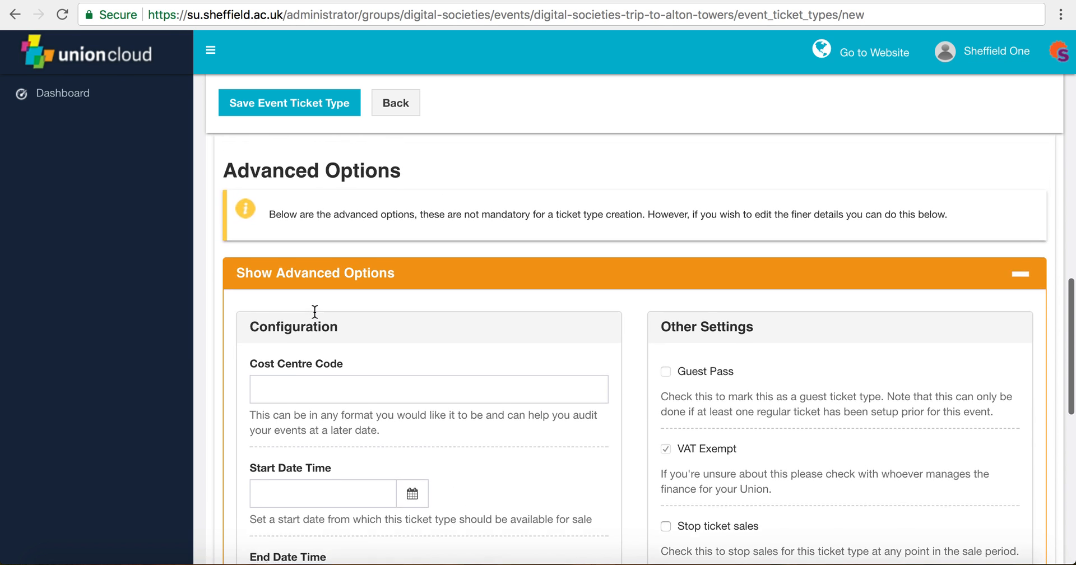
scroll(314, 312, "up", 15)
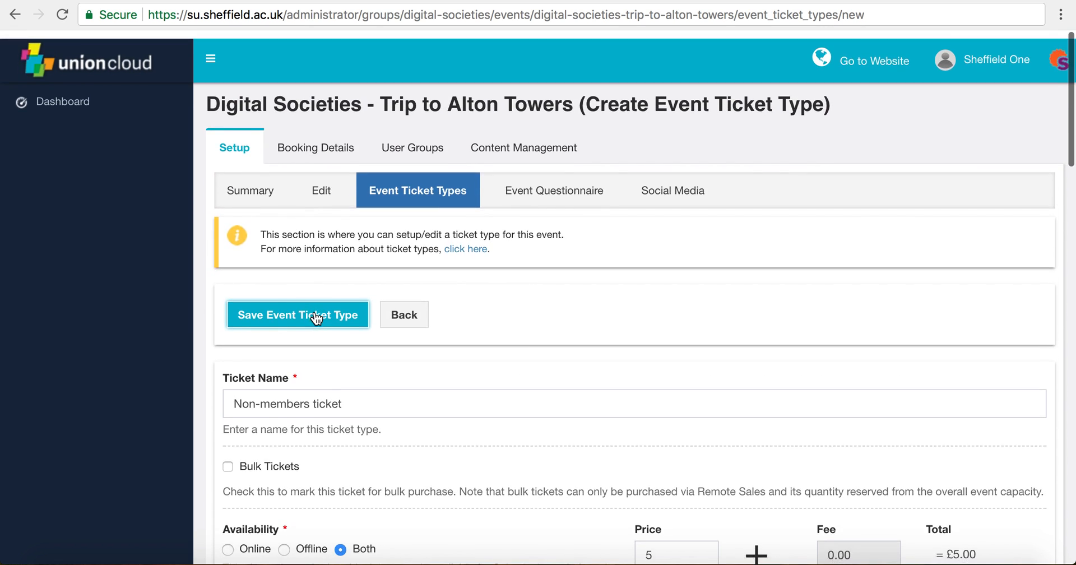
Step: Save the £5.00 Non-members ticket type, confirm it, and begin another from the ticket list
left_click(274, 309)
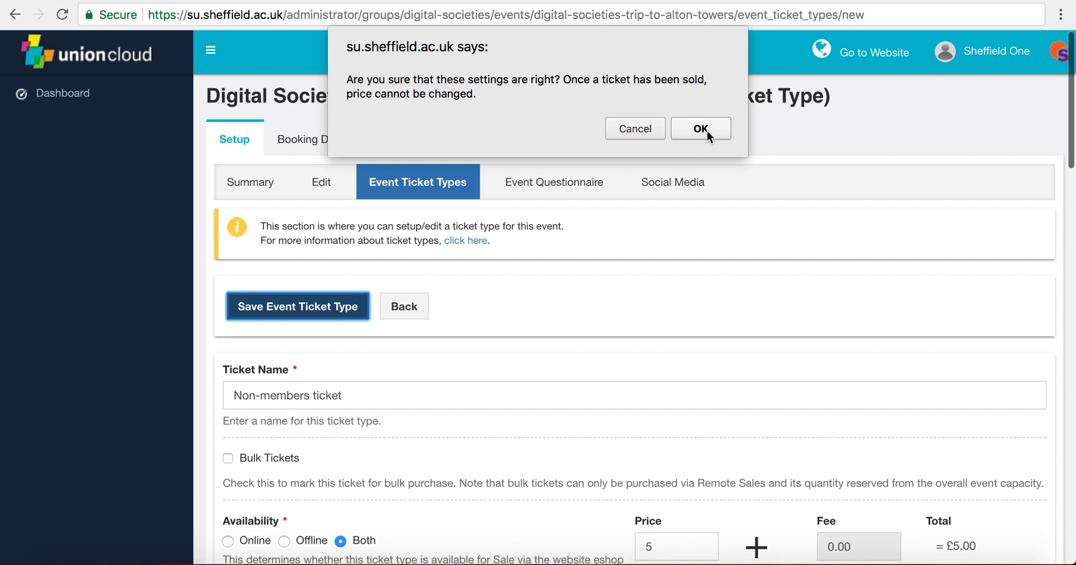
left_click(701, 129)
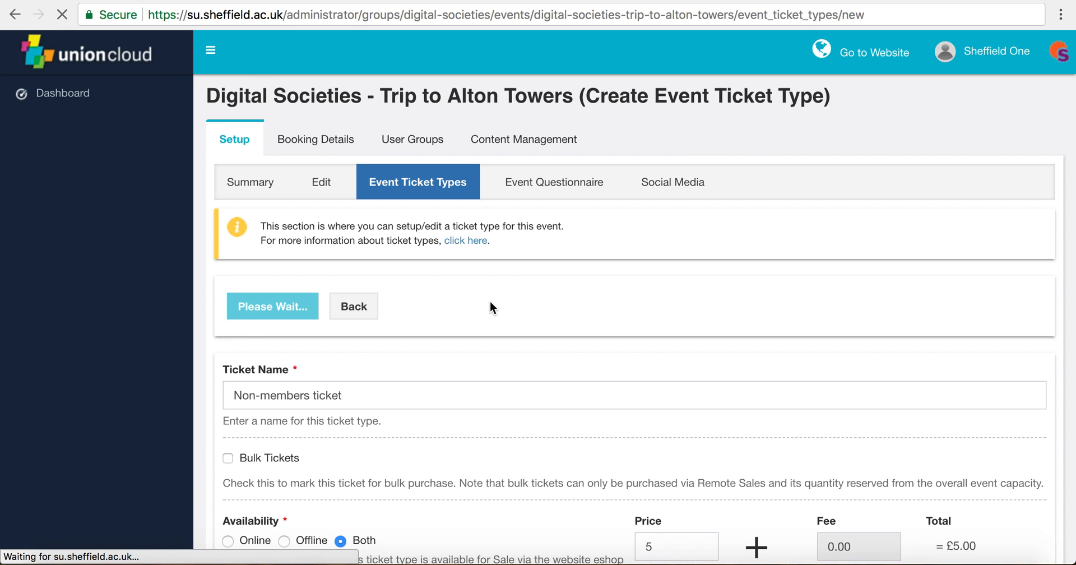
scroll(488, 295, "down", 1)
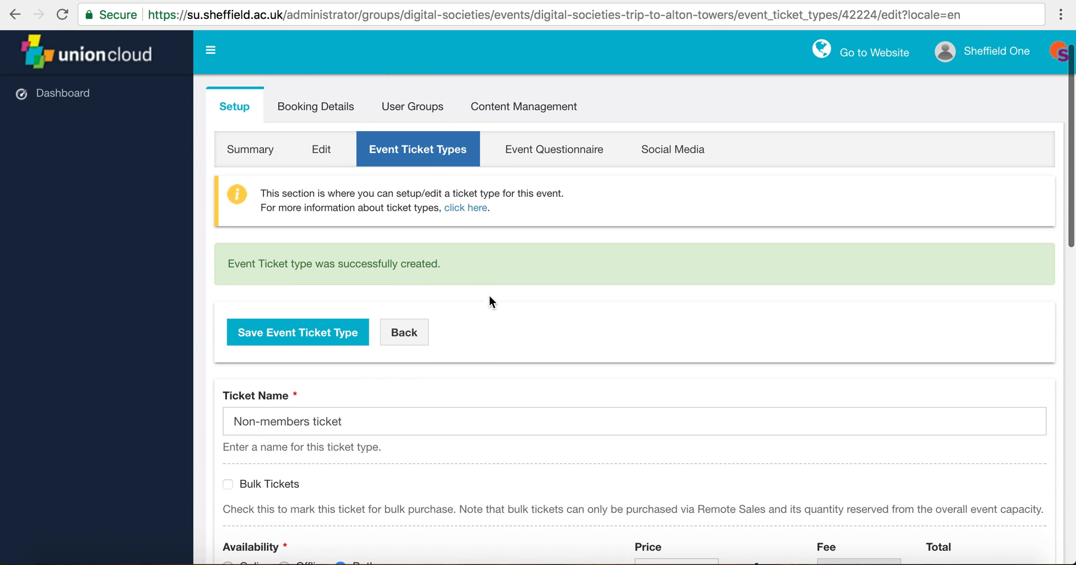
left_click(418, 154)
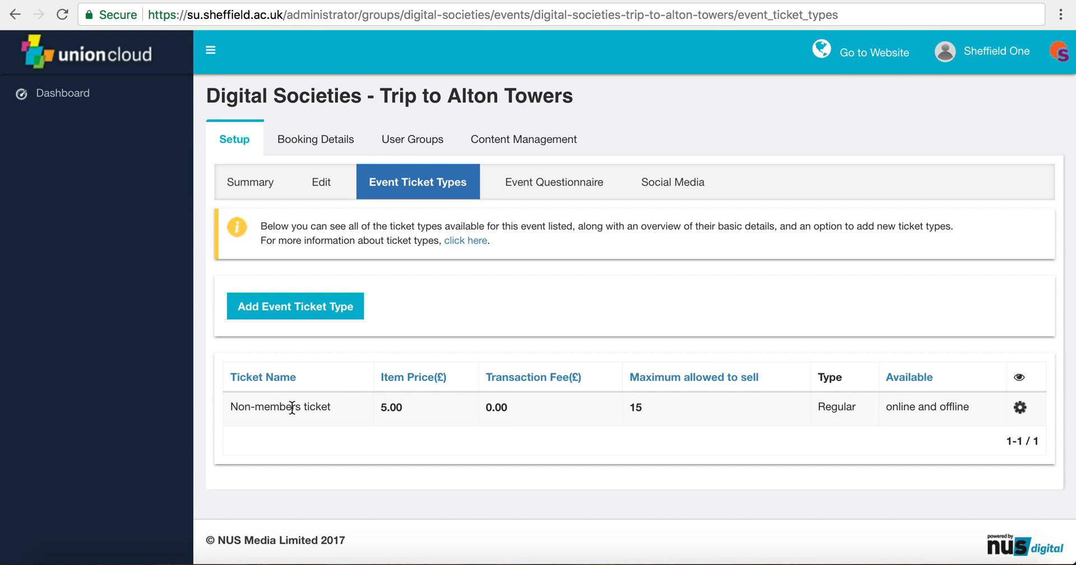
left_click(339, 308)
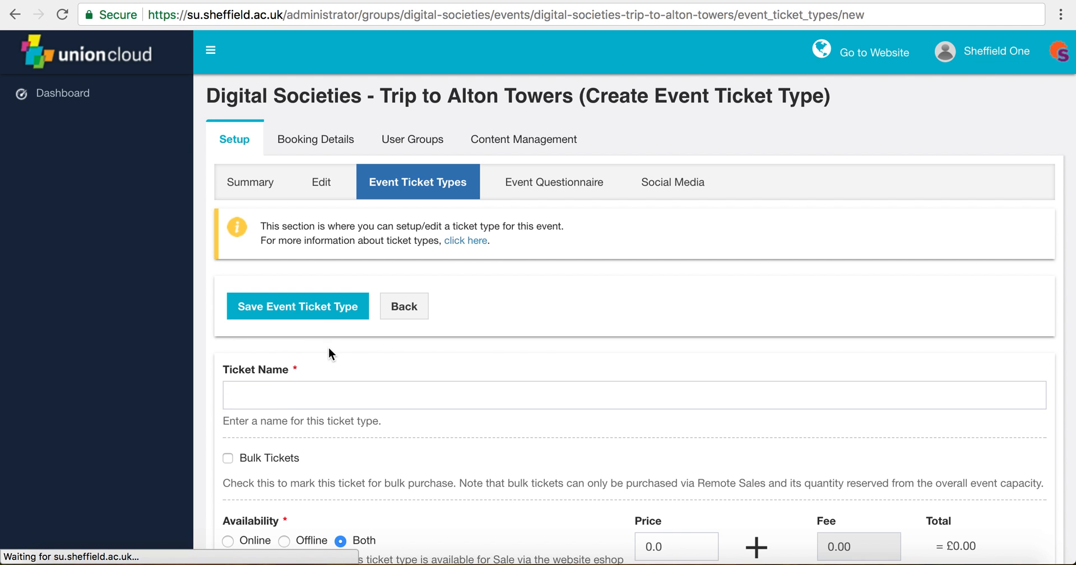
Step: Name the new ticket 'Members ticket' and price it at £4
left_click(288, 398)
type("Members ticket")
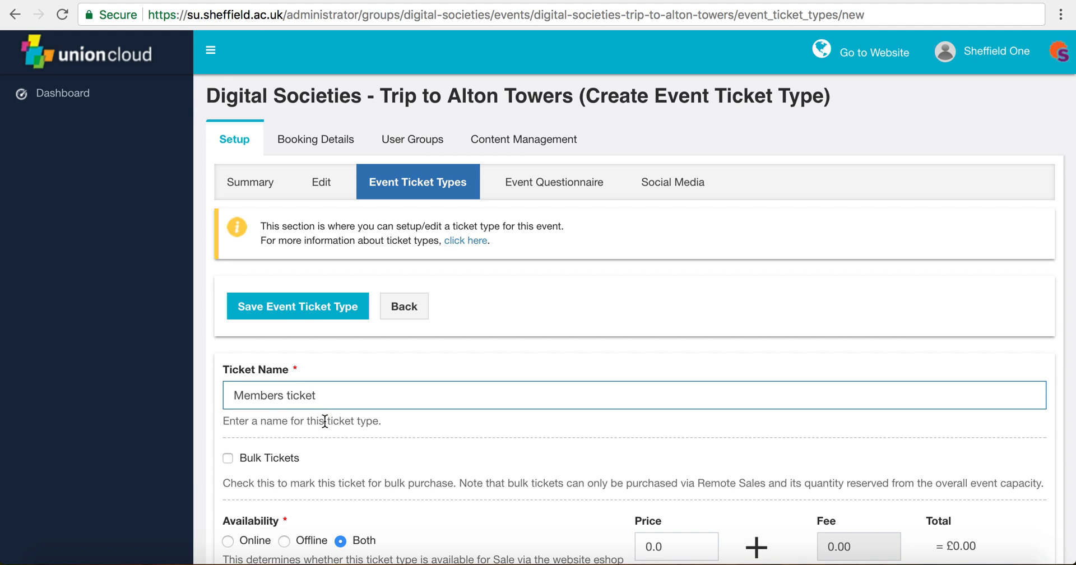
scroll(331, 431, "down", 3)
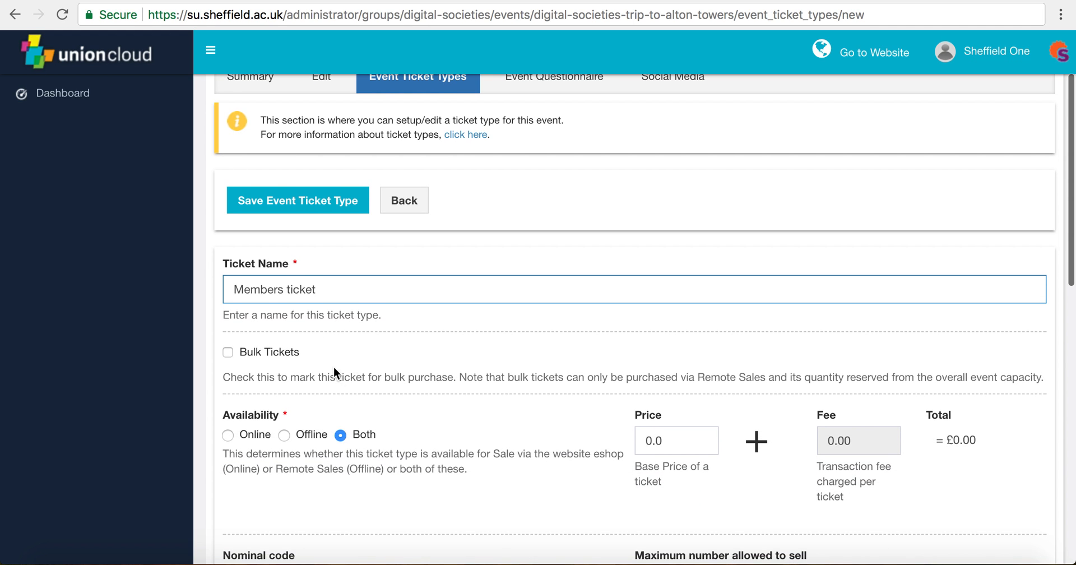
scroll(353, 364, "down", 1)
double_click(674, 320)
type("4")
left_click(573, 371)
Step: Cap the Members ticket's maximum number allowed to sell at 25
scroll(573, 372, "down", 2)
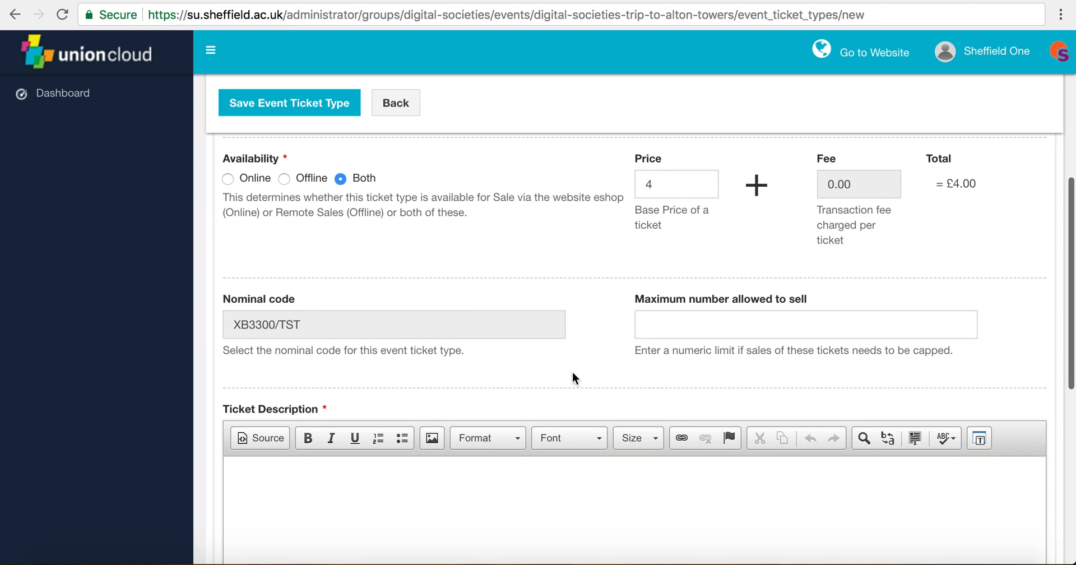
scroll(476, 372, "down", 1)
left_click(684, 258)
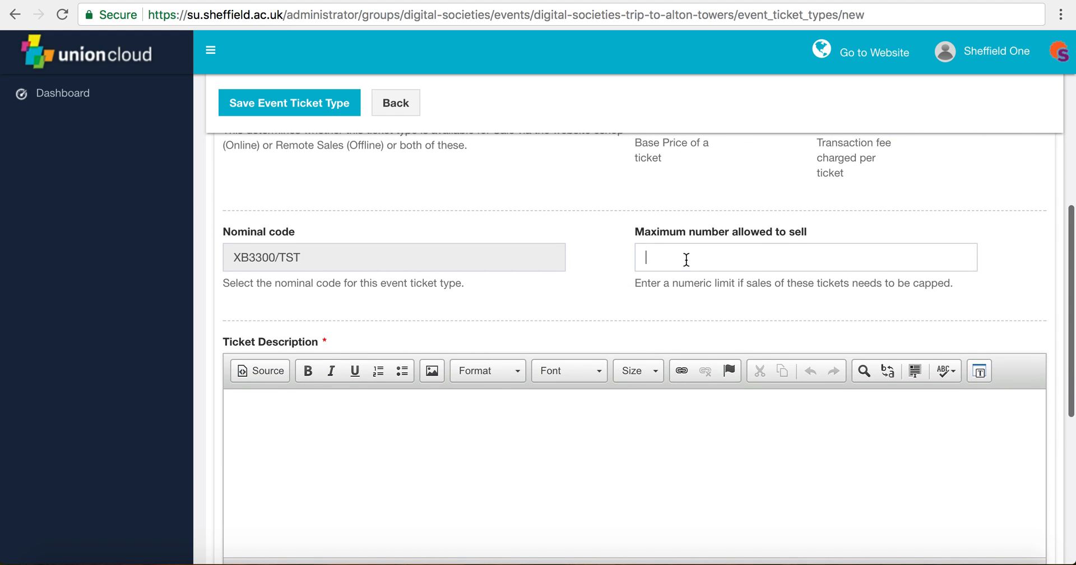
type("25")
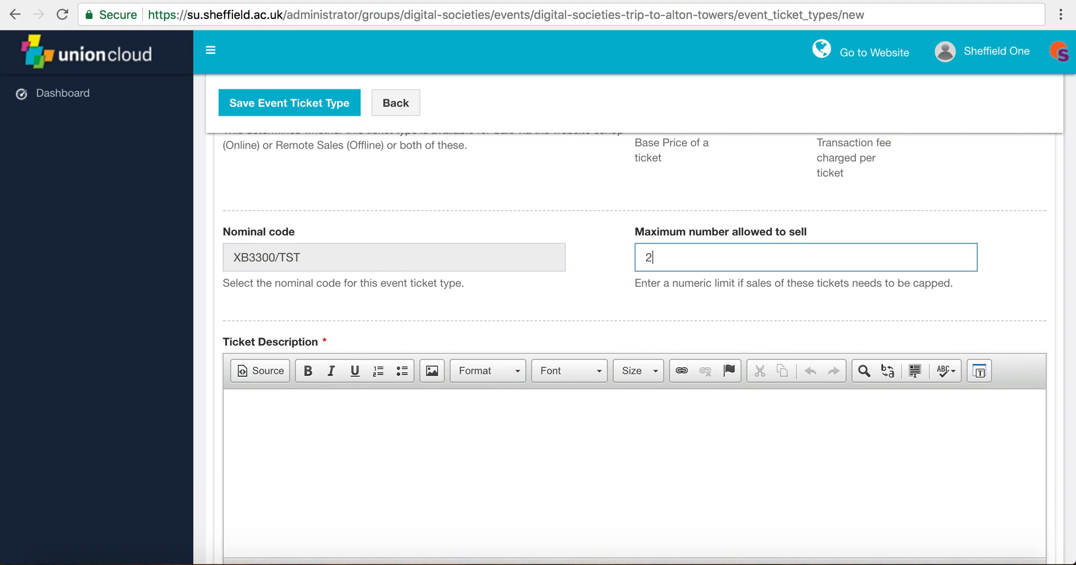
left_click(608, 288)
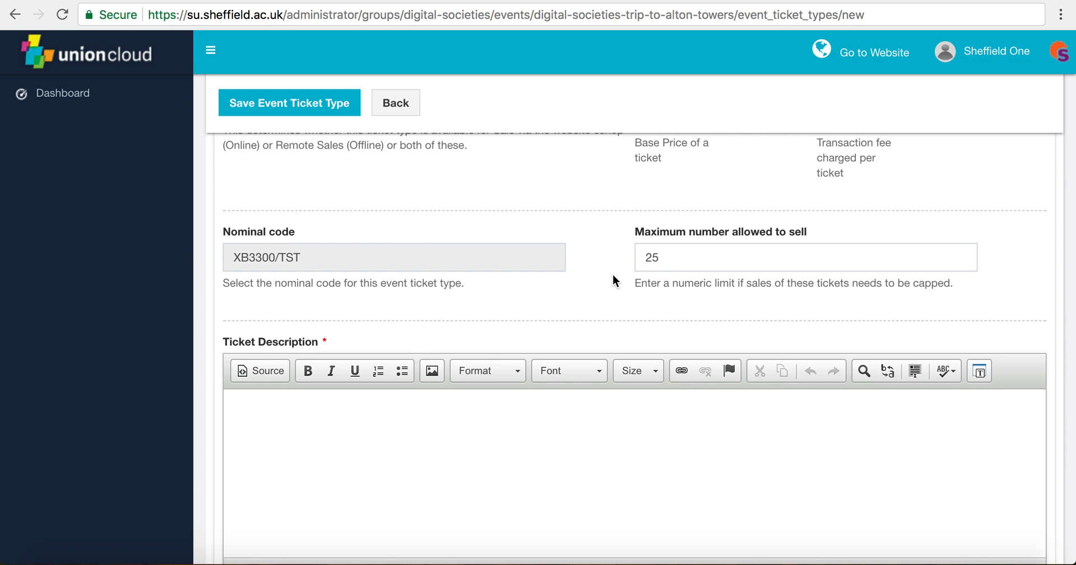
double_click(649, 258)
left_click(583, 277)
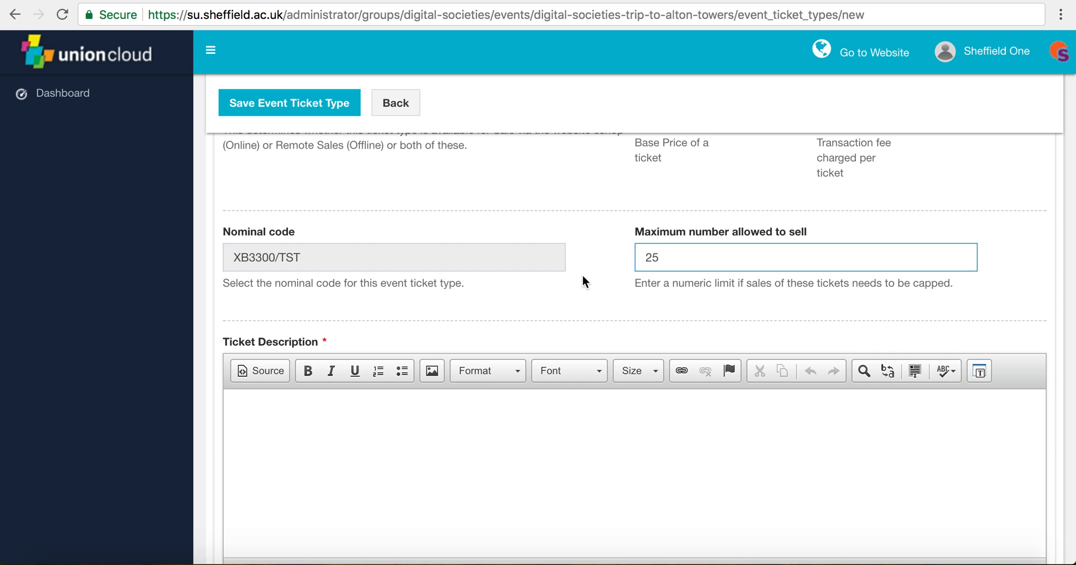
scroll(582, 278, "down", 2)
left_click(448, 400)
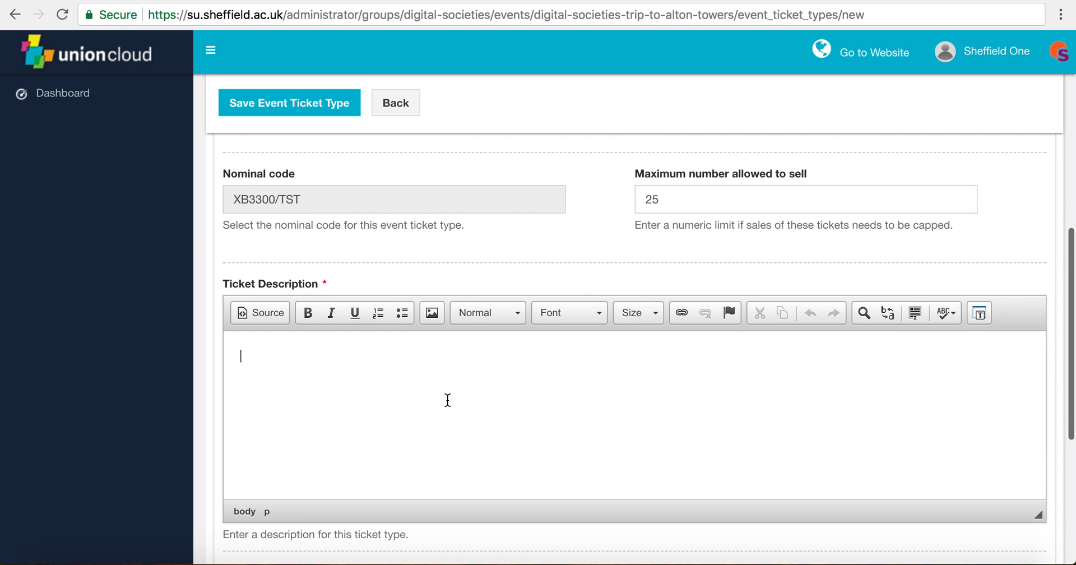
scroll(492, 358, "down", 2)
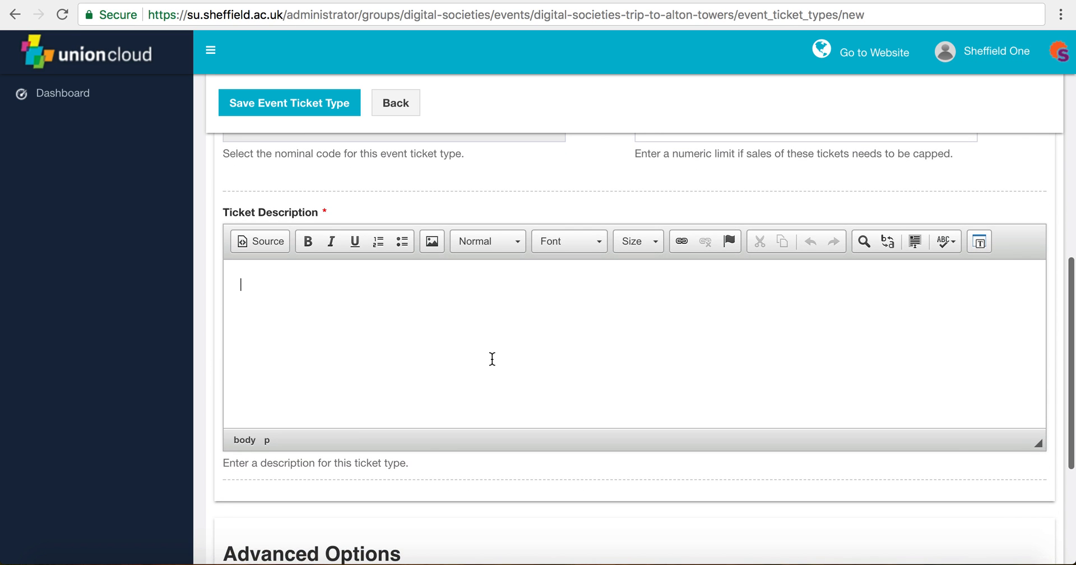
type("This ticket is")
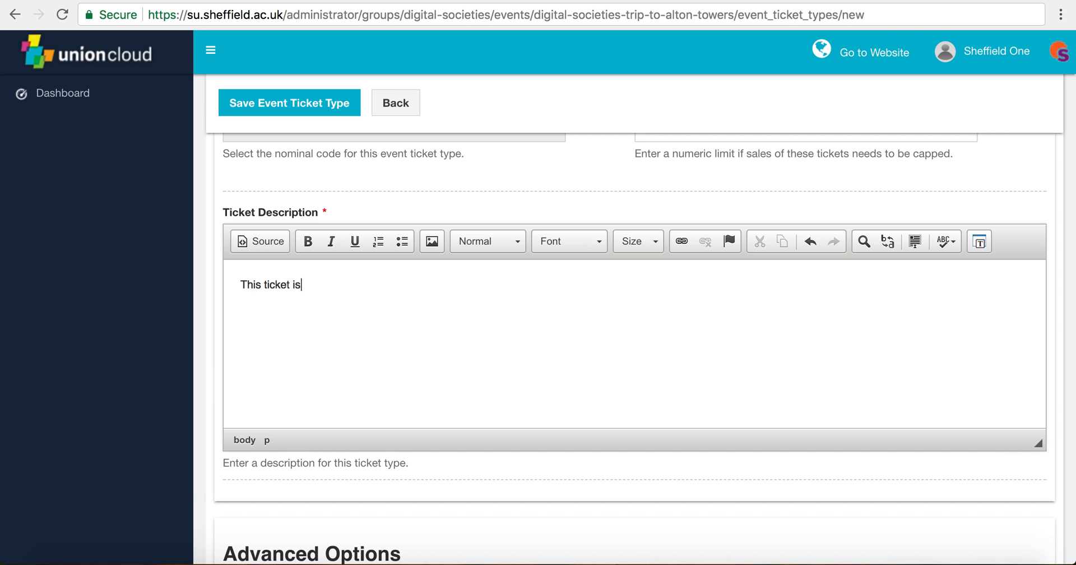
type(" for members of digital societ")
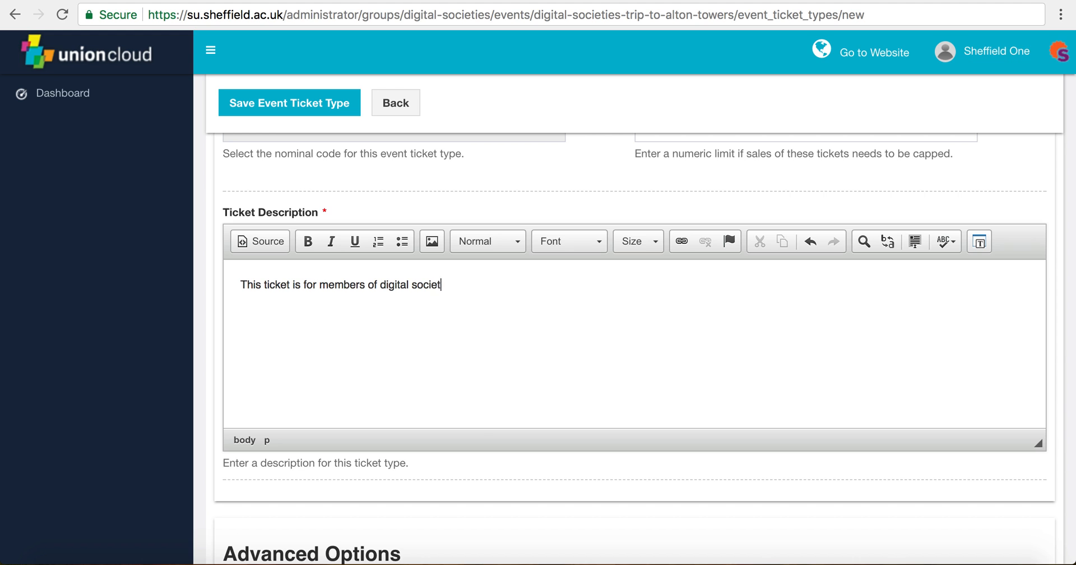
type("ies.")
scroll(463, 471, "down", 3)
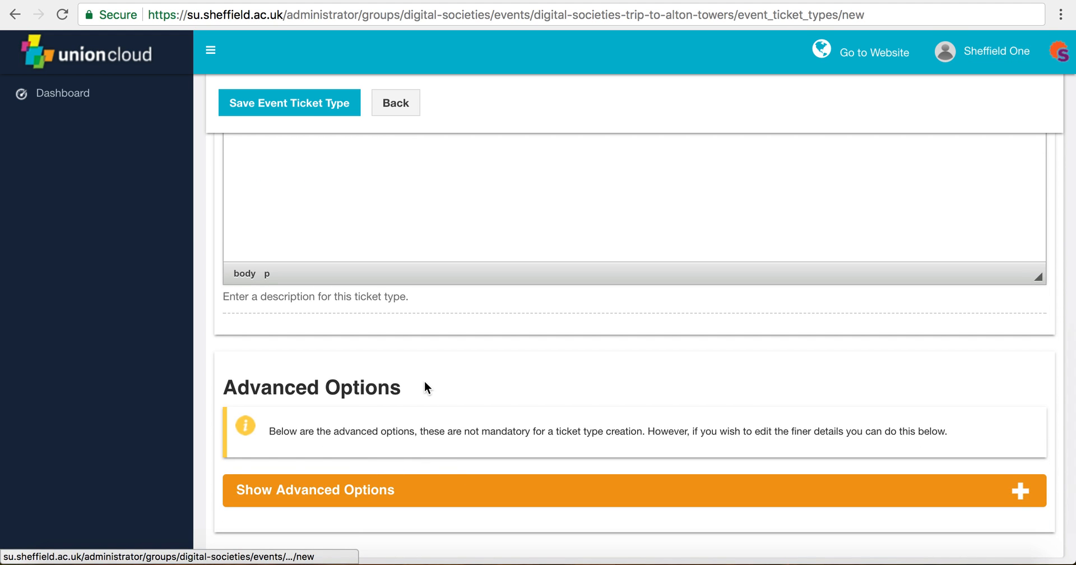
Step: In advanced options, limit the ticket to usergroup Current Members--Digital Societies--Group
left_click(365, 427)
scroll(584, 437, "down", 3)
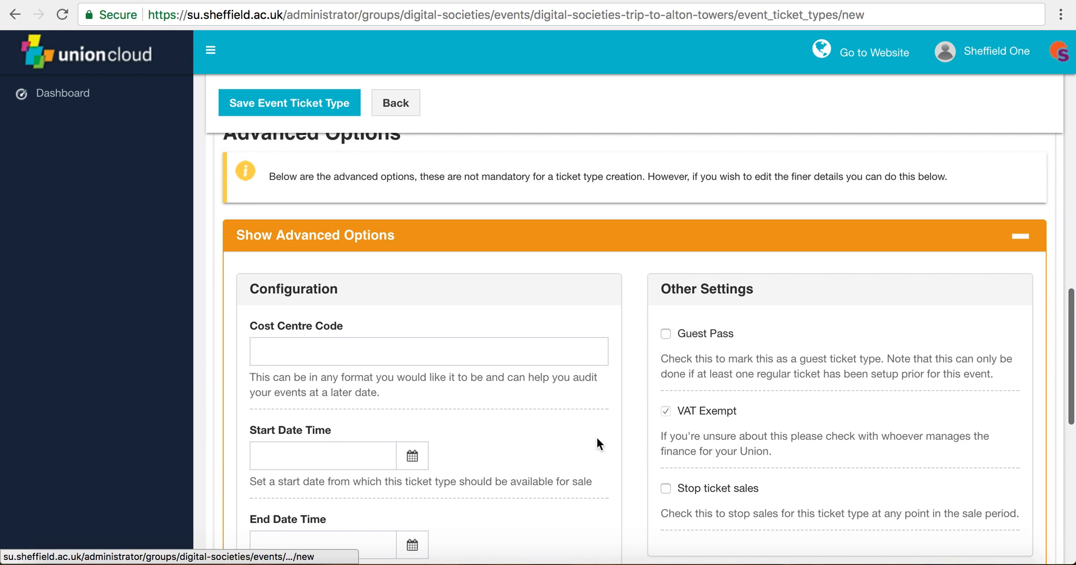
scroll(626, 402, "down", 5)
scroll(626, 403, "down", 3)
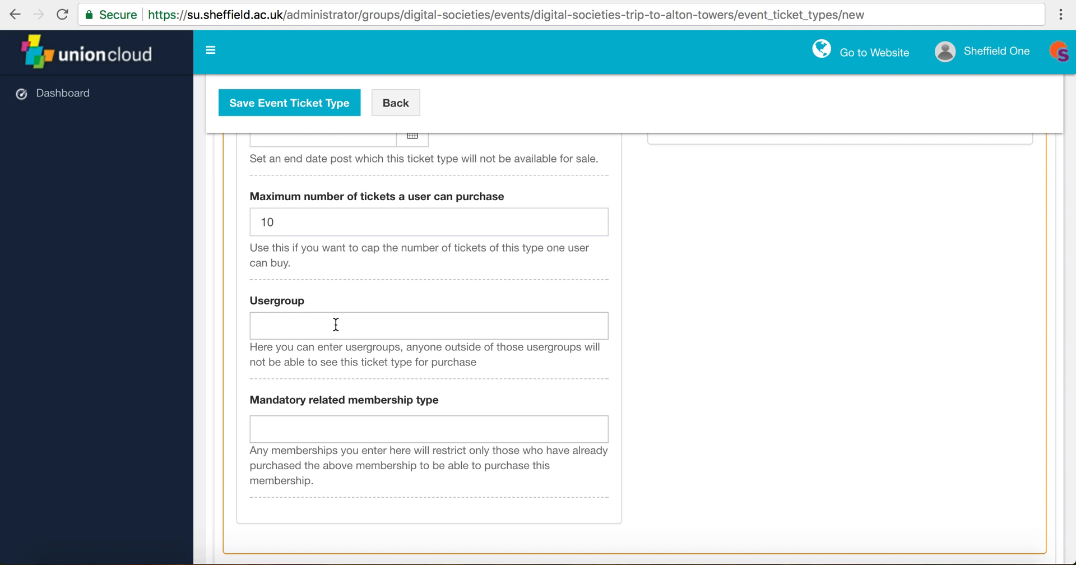
left_click(336, 324)
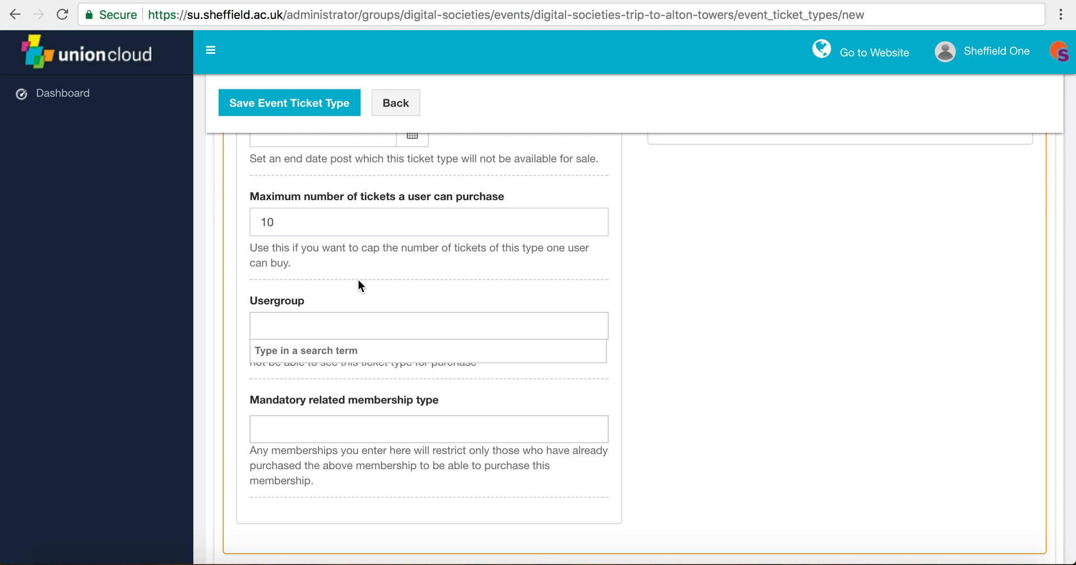
type("d")
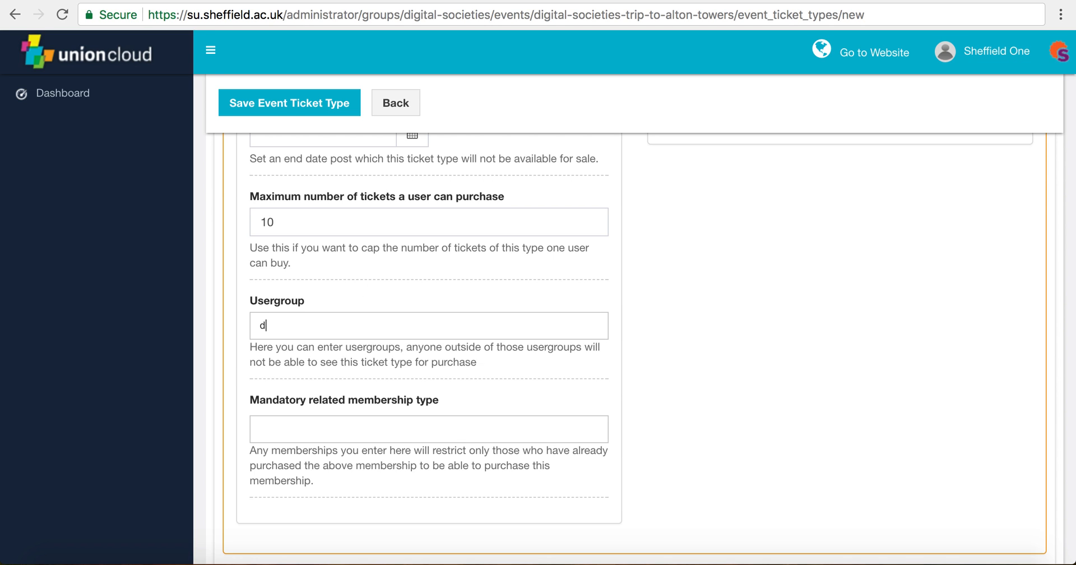
type("igital societies")
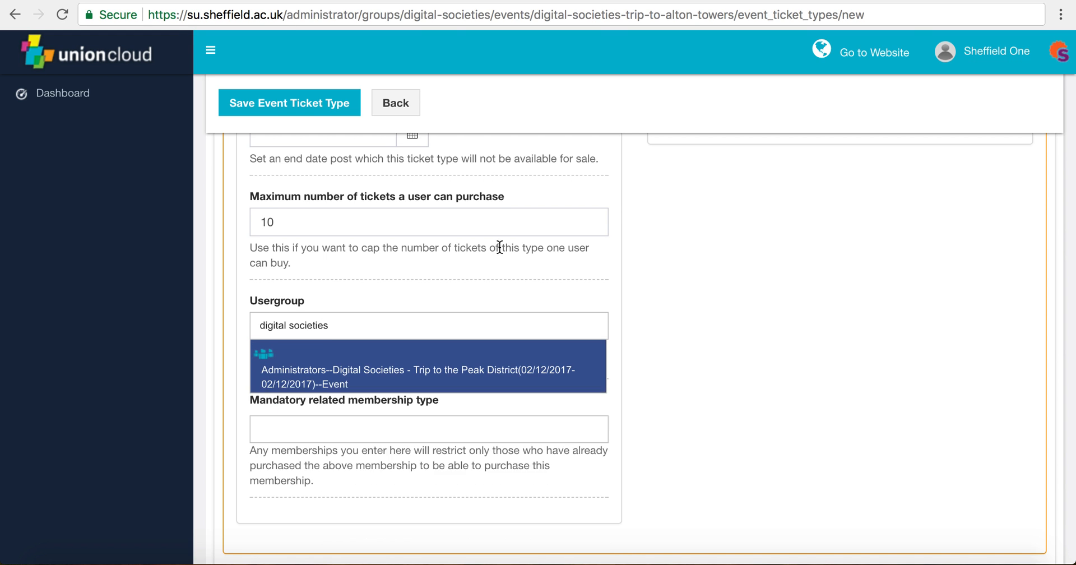
scroll(497, 271, "down", 3)
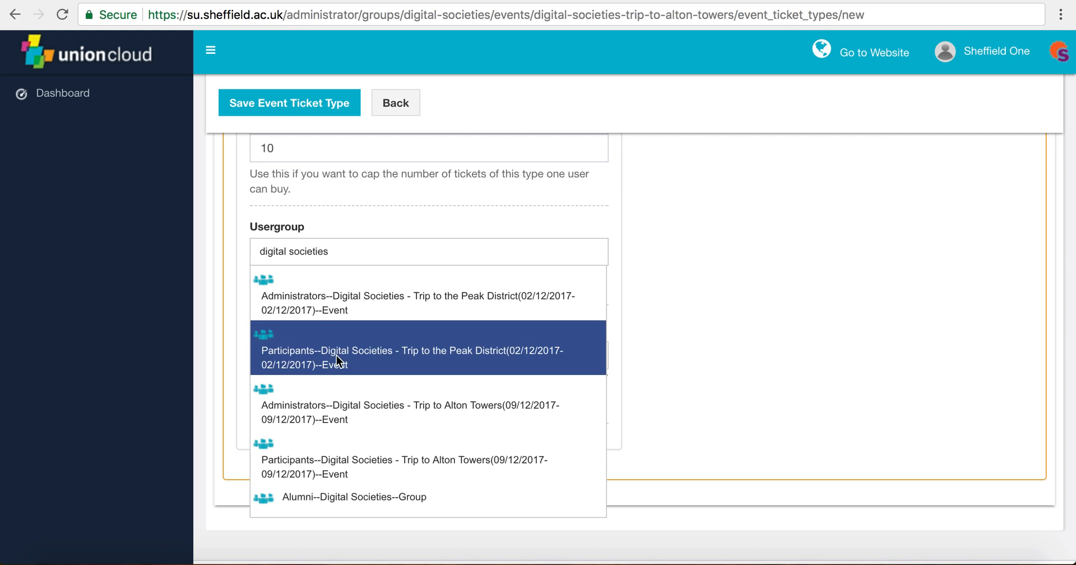
scroll(405, 385, "down", 4)
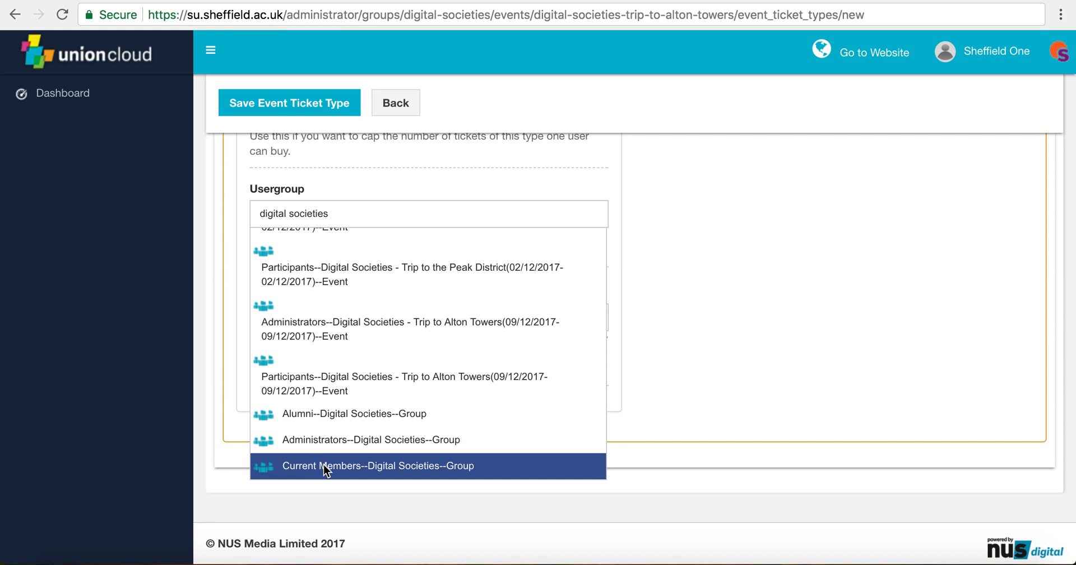
left_click(358, 469)
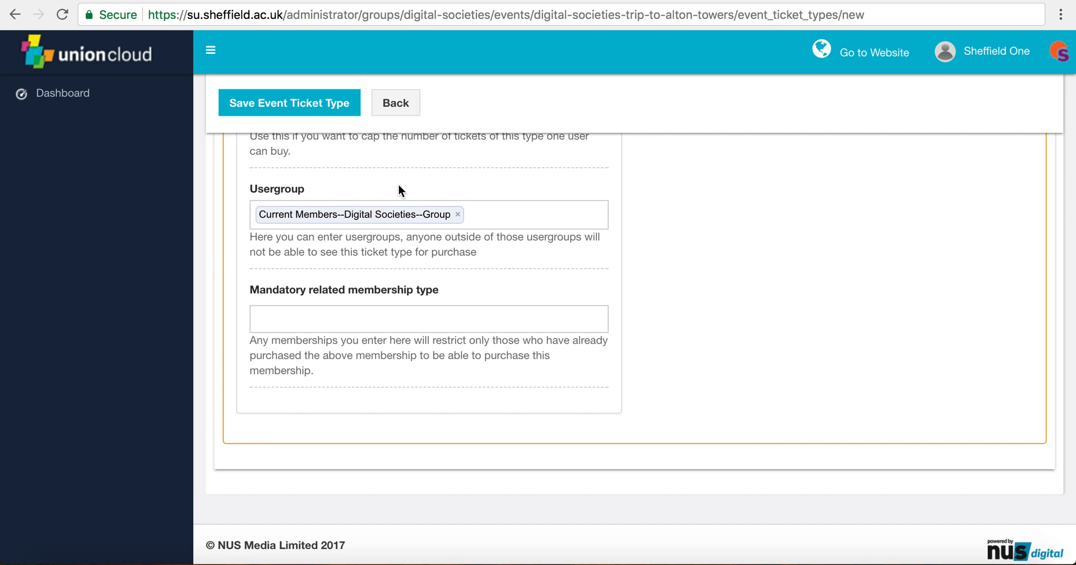
Step: Save the £4.00 Members ticket type and confirm the settings
scroll(399, 186, "up", 1)
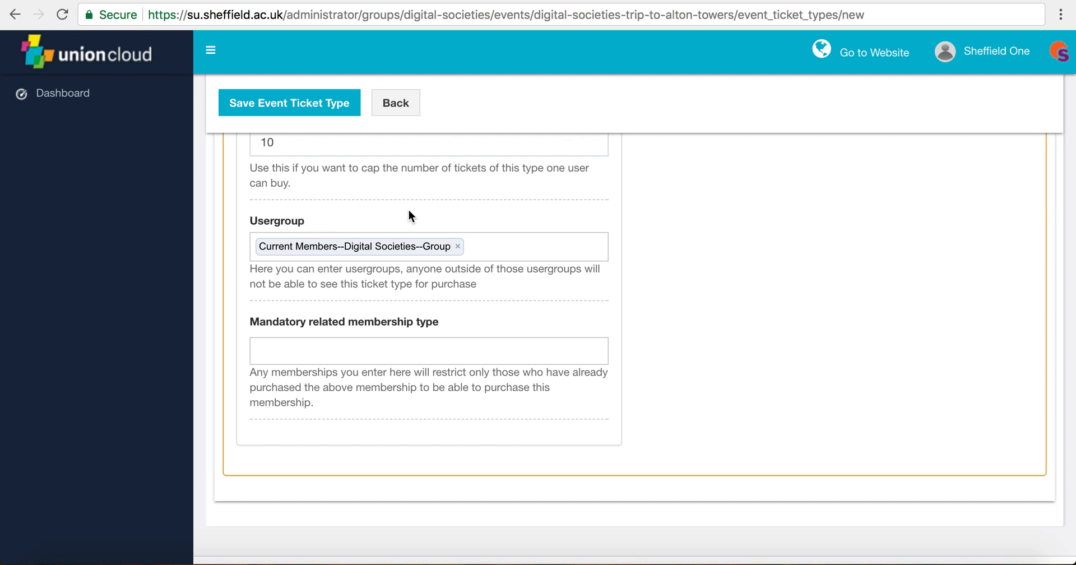
scroll(408, 211, "up", 9)
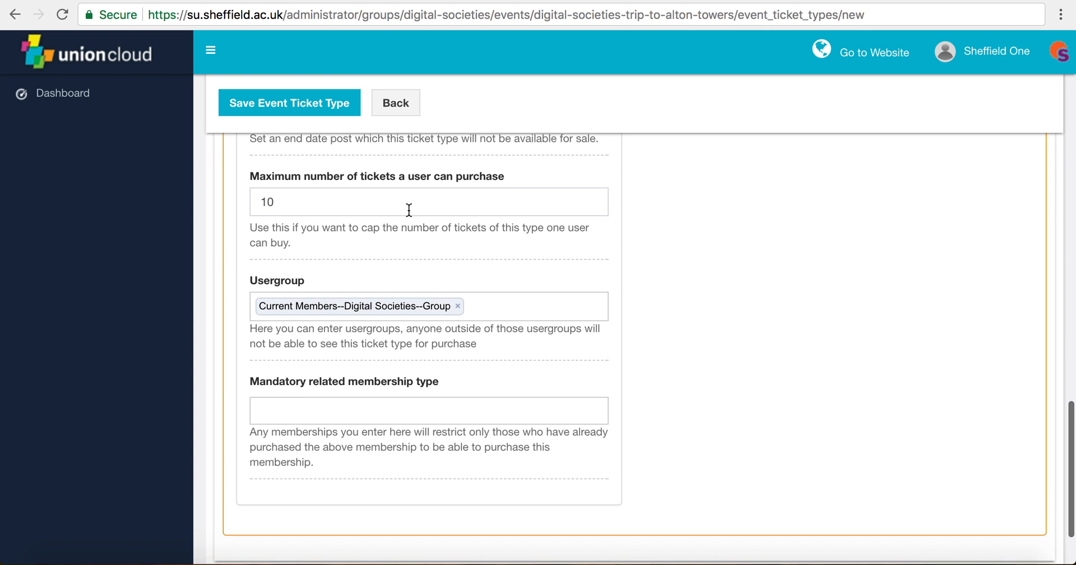
scroll(408, 210, "up", 10)
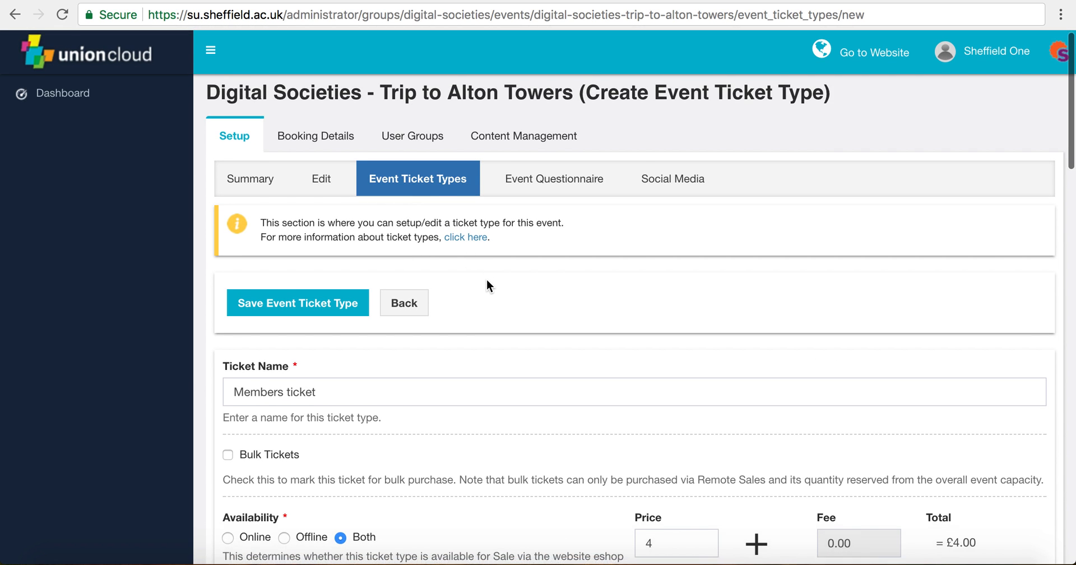
scroll(486, 279, "down", 2)
left_click(297, 237)
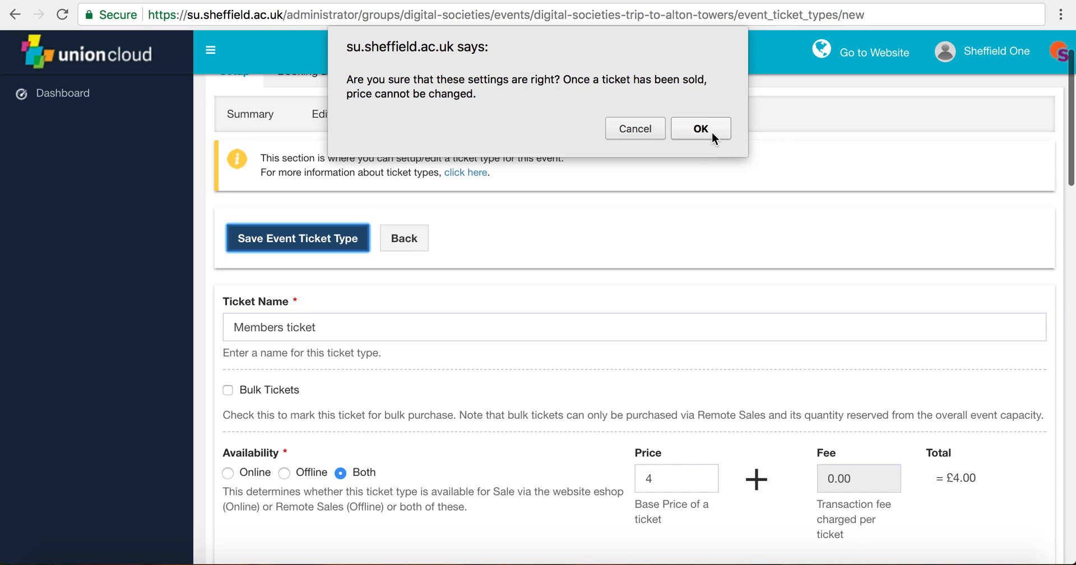
left_click(699, 127)
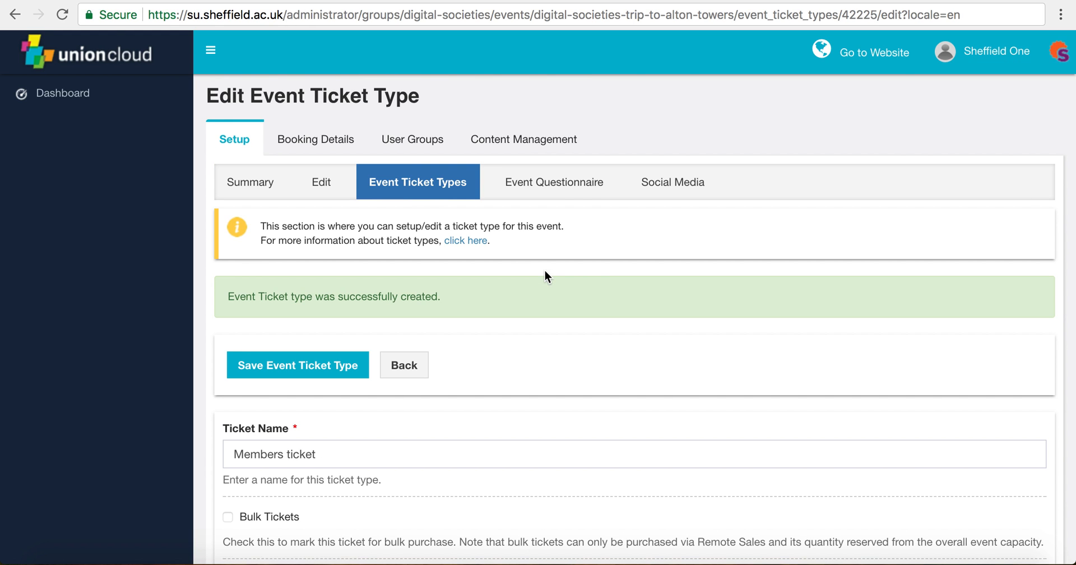
Step: Check the ticket types list shows Non-members and Members tickets, then go to the public website
left_click(414, 188)
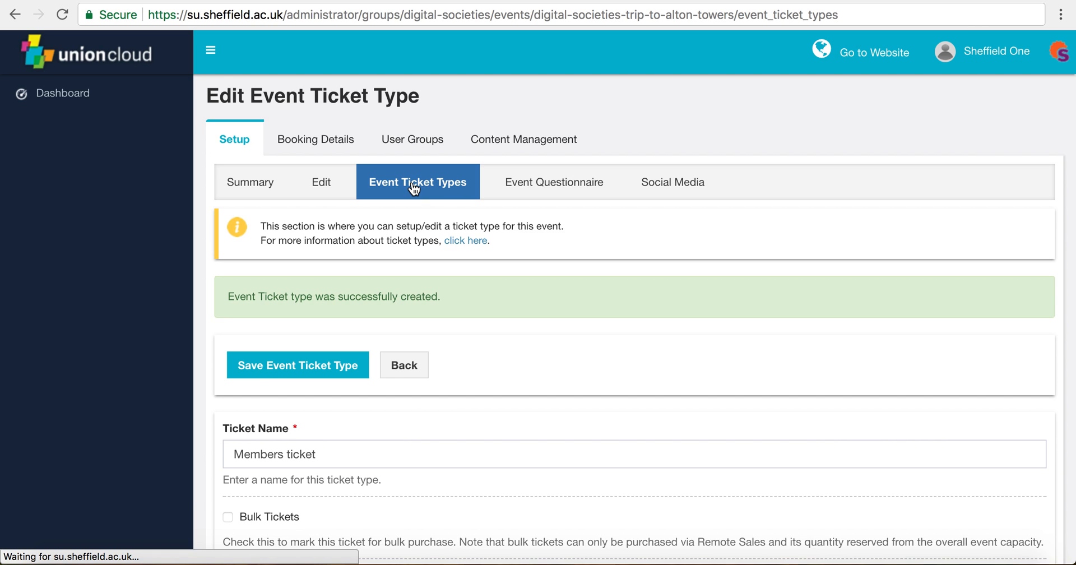
scroll(463, 328, "down", 1)
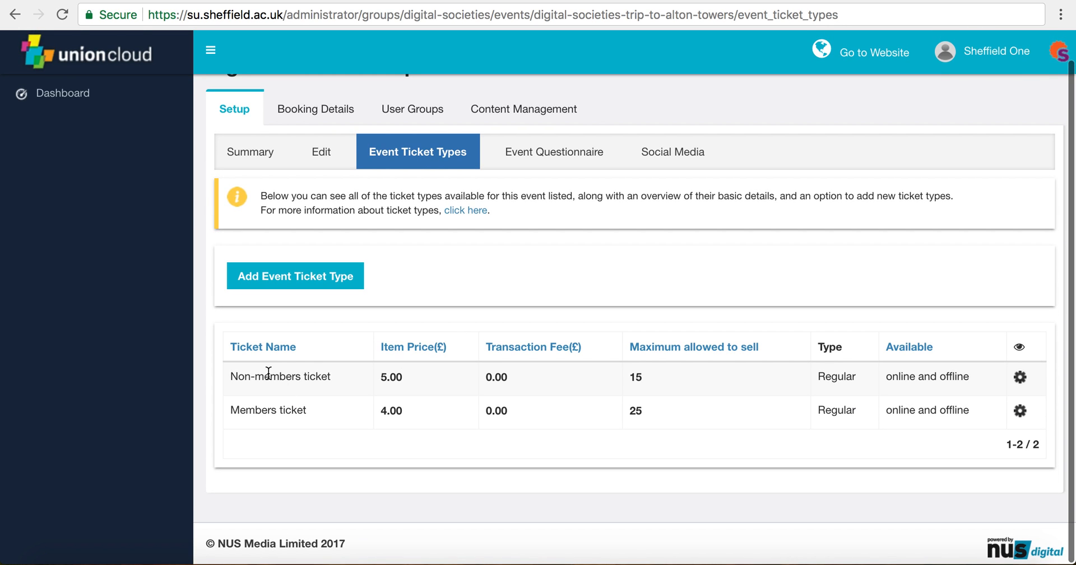
left_click_drag(237, 376, 343, 385)
left_click(299, 408)
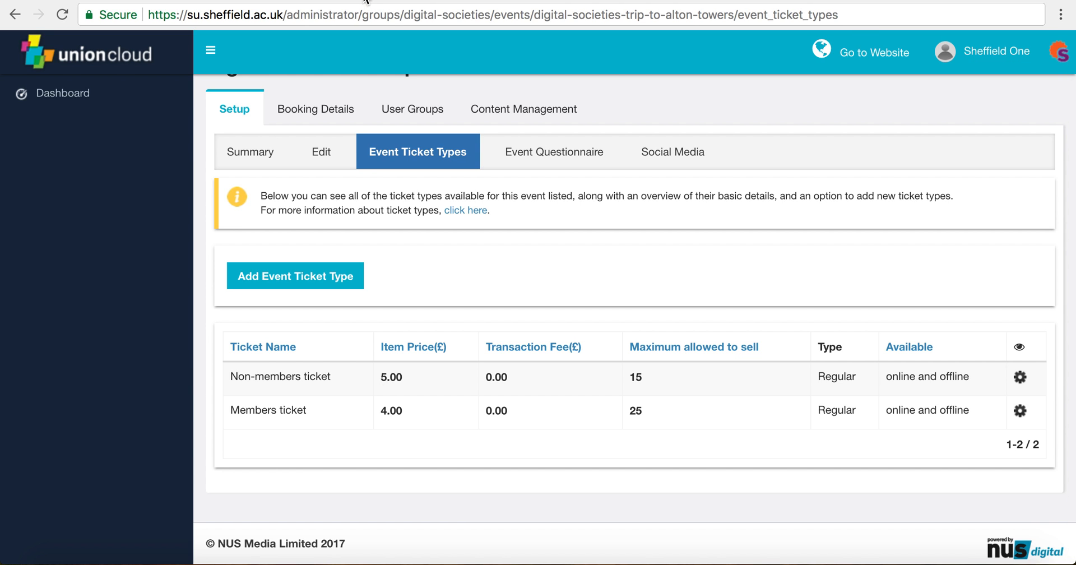
left_click(499, 1)
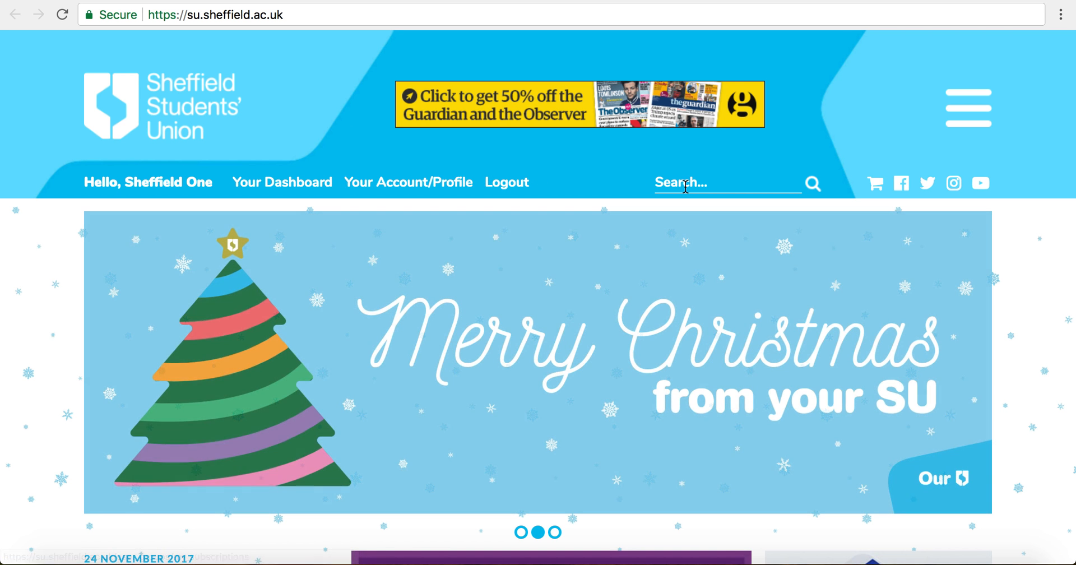
Step: Search the Union site for 'digital societies' and start booking the Trip to Alton Towers
left_click(685, 186)
type("digital soc")
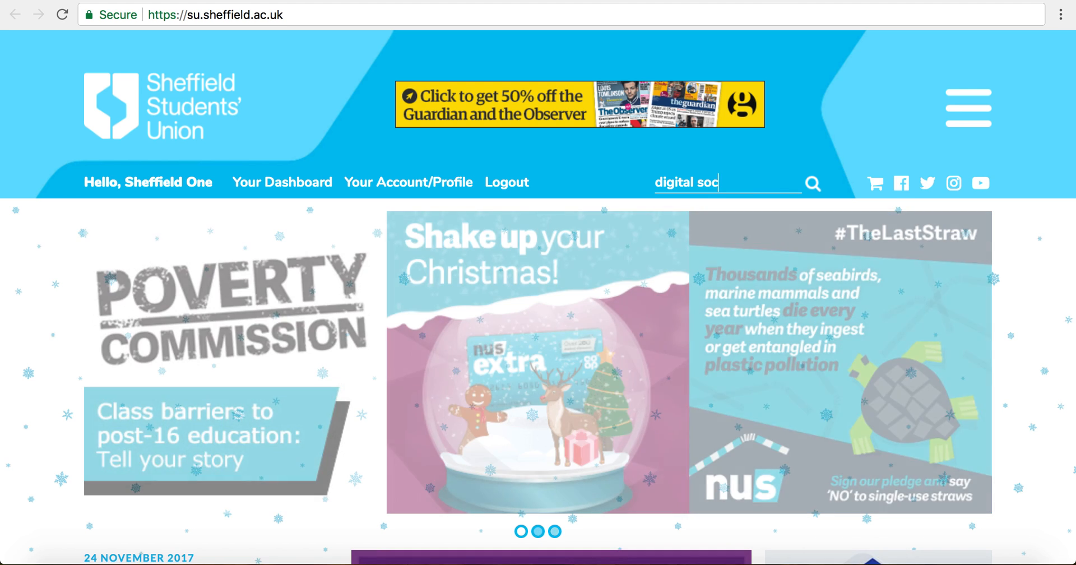
type("ieties")
key("Return")
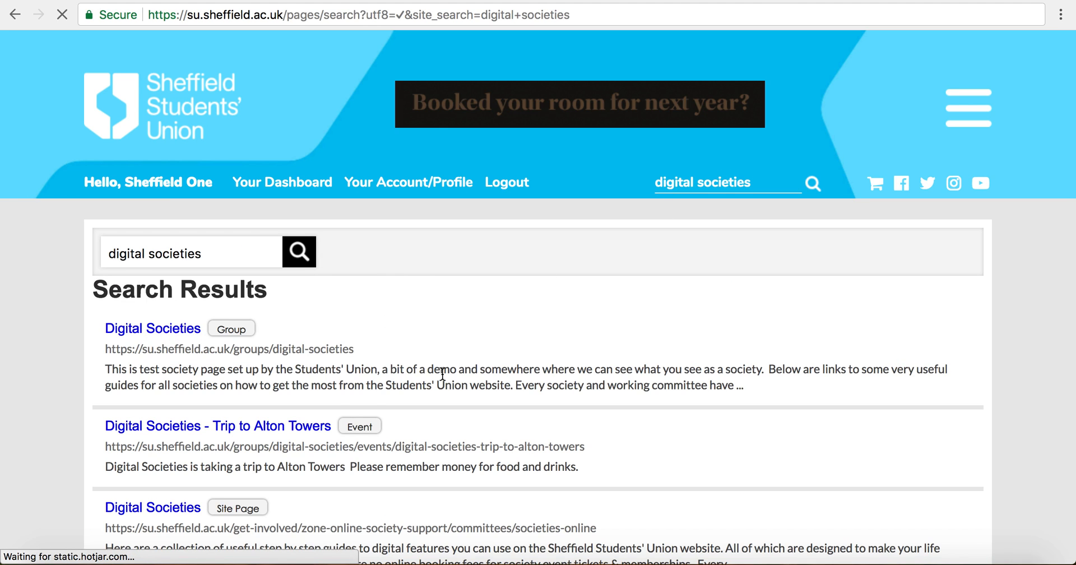
scroll(441, 376, "down", 1)
scroll(441, 381, "down", 1)
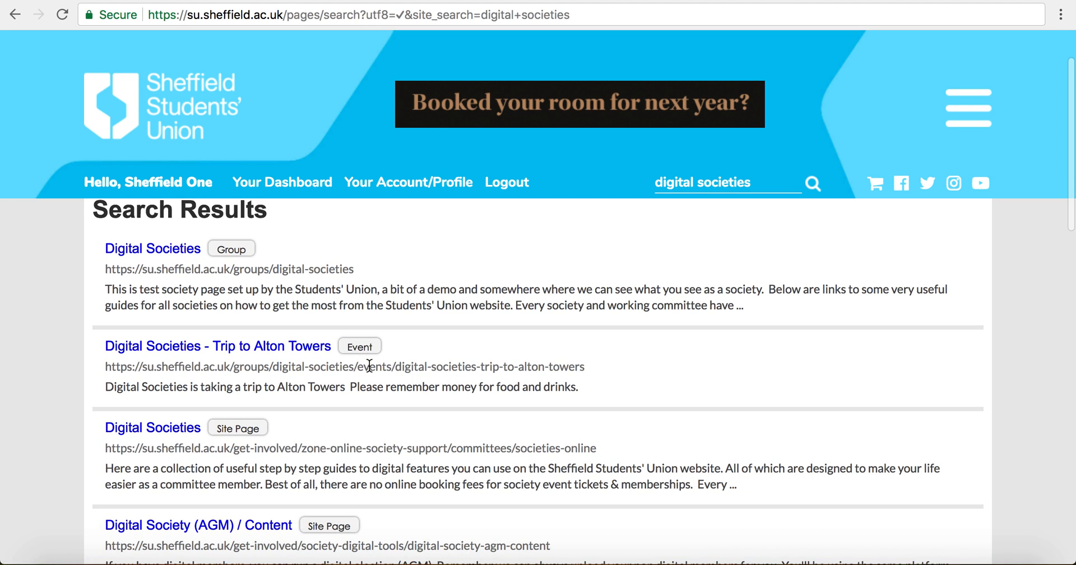
left_click(286, 351)
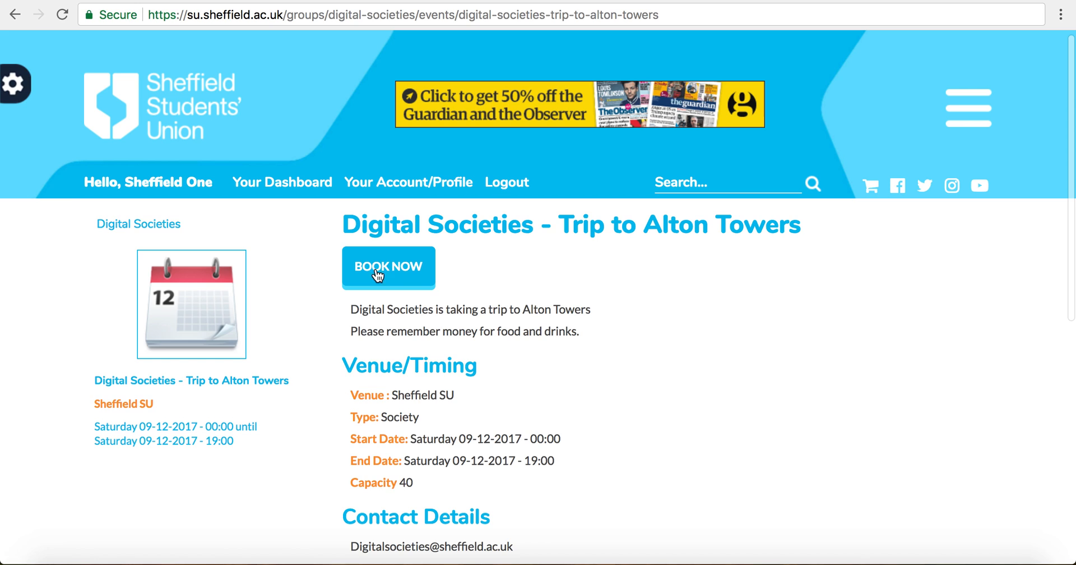
left_click(405, 277)
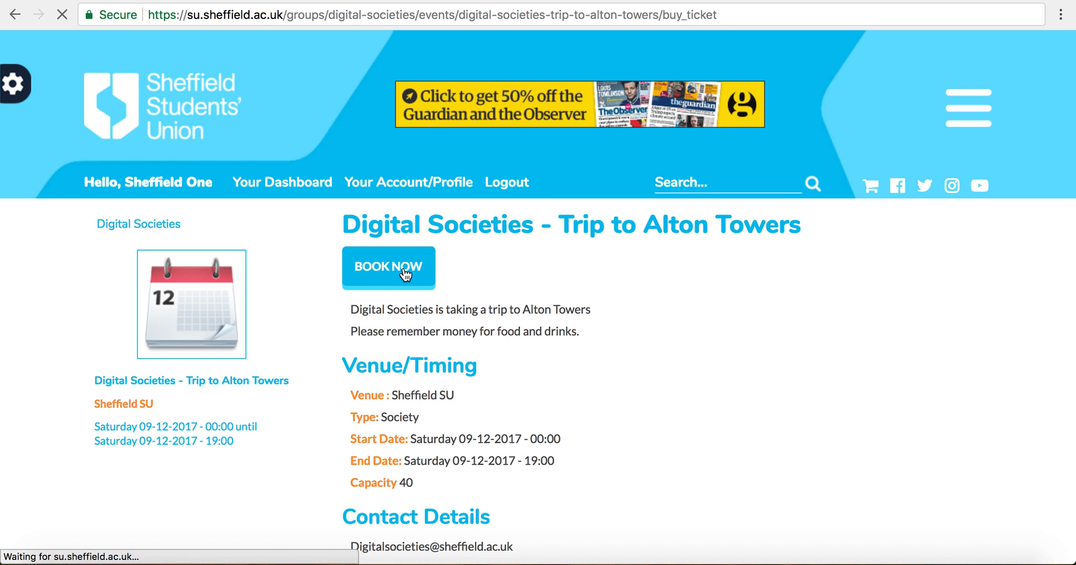
Step: Review the booking page's date, Sheffield SU venue and Non-members ticket description
scroll(457, 294, "down", 3)
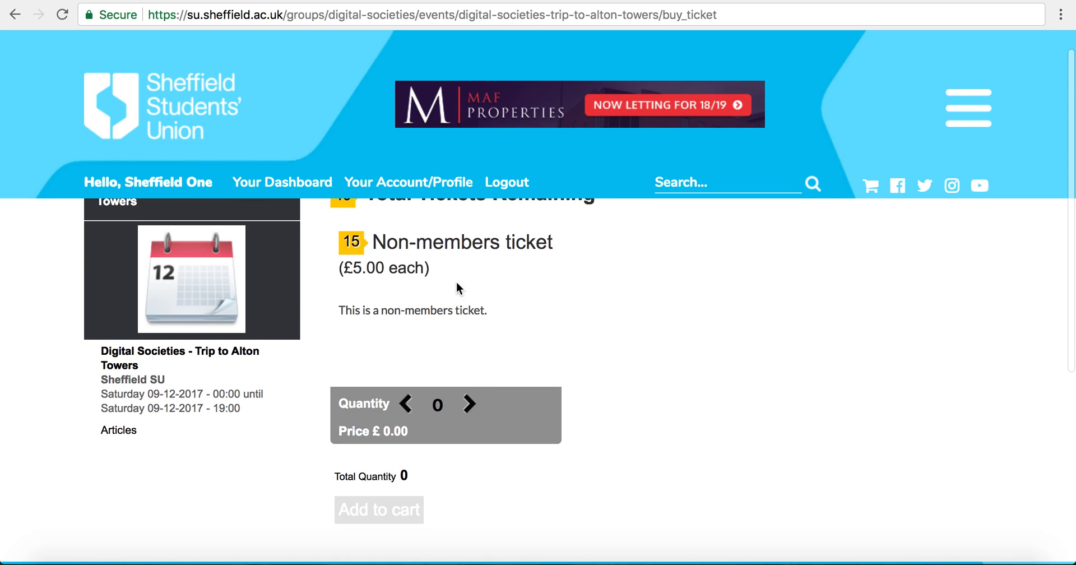
scroll(378, 335, "up", 1)
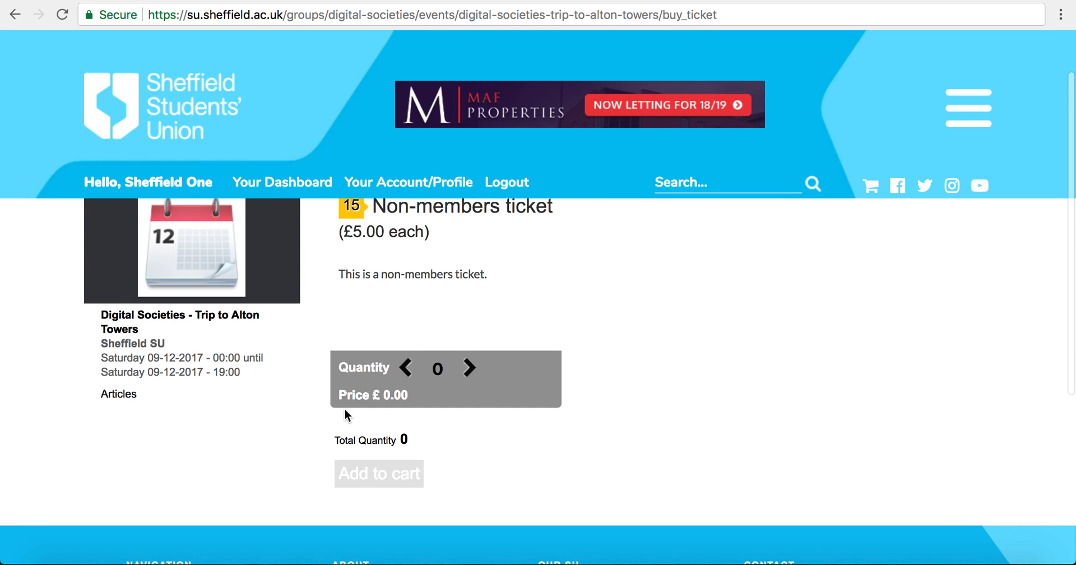
scroll(345, 409, "up", 2)
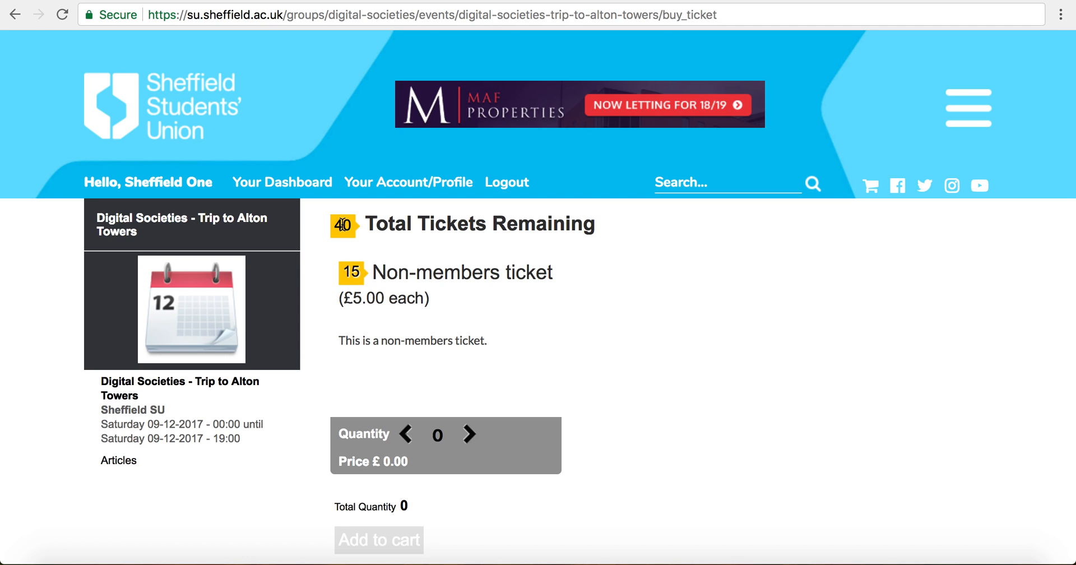
left_click_drag(125, 425, 211, 445)
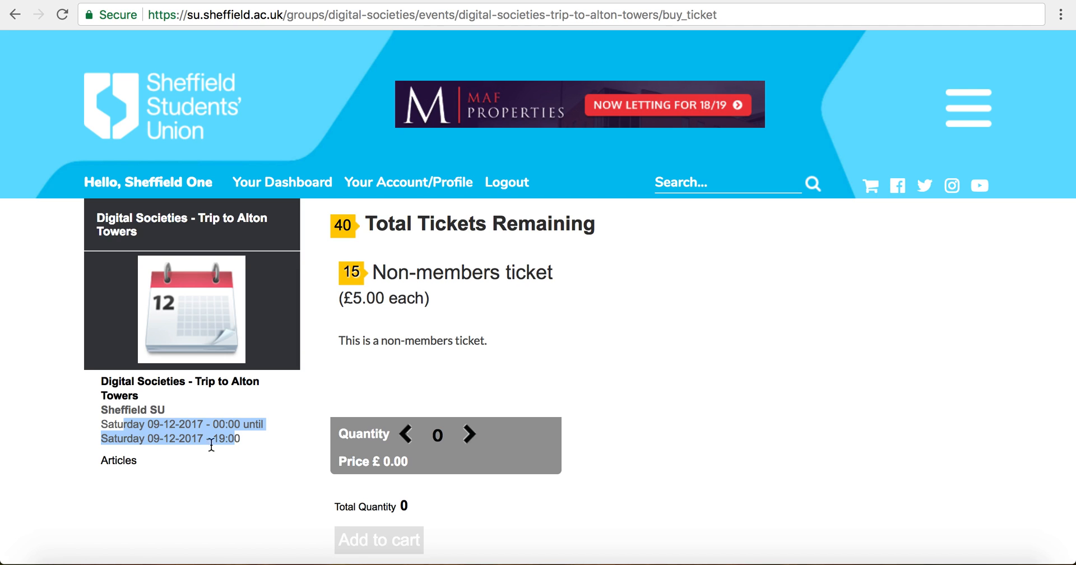
triple_click(121, 410)
left_click(136, 410)
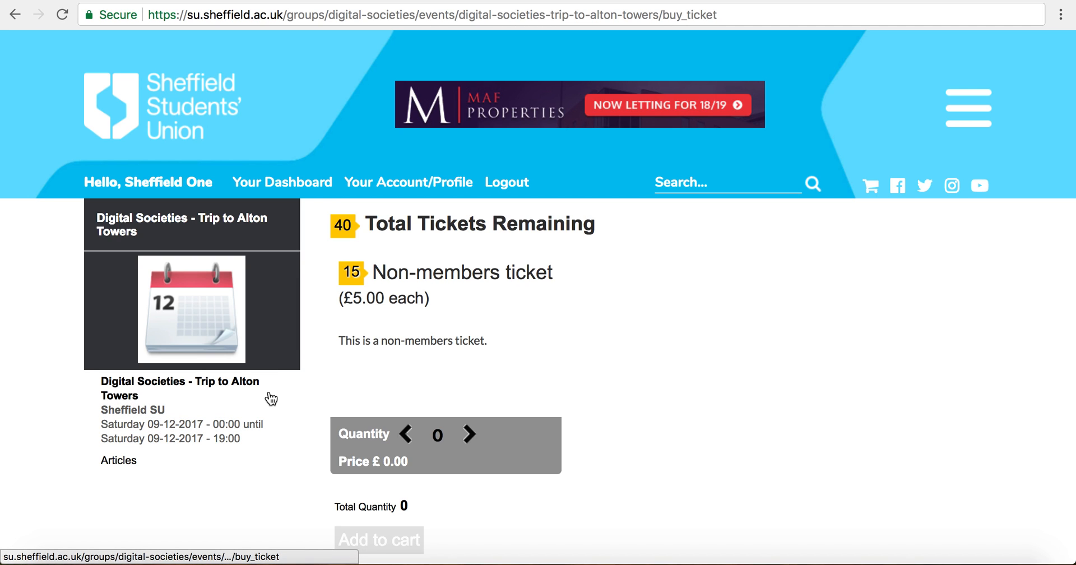
triple_click(422, 342)
left_click(422, 347)
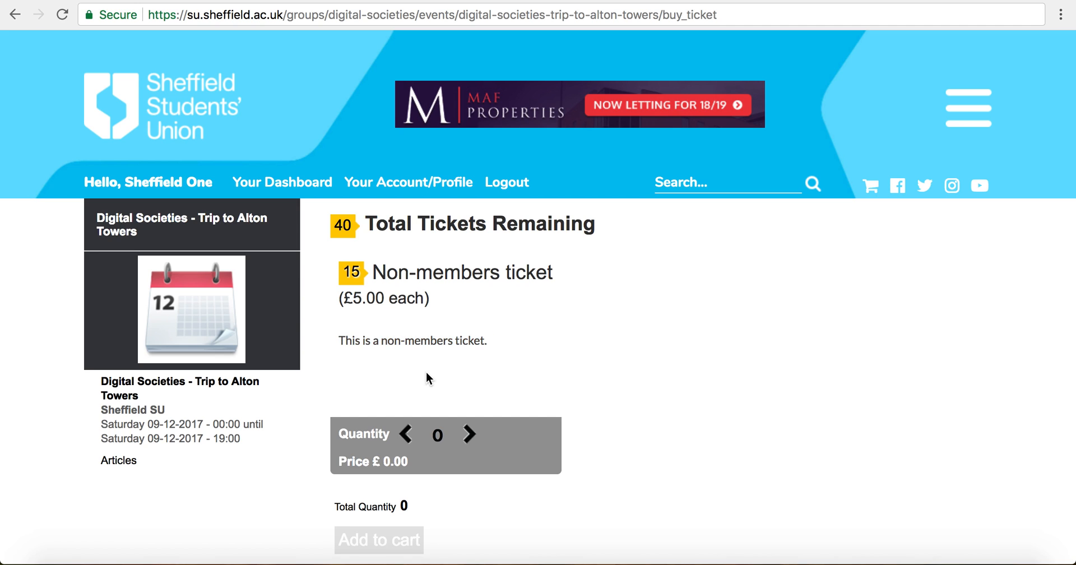
scroll(426, 372, "down", 1)
scroll(483, 357, "up", 1)
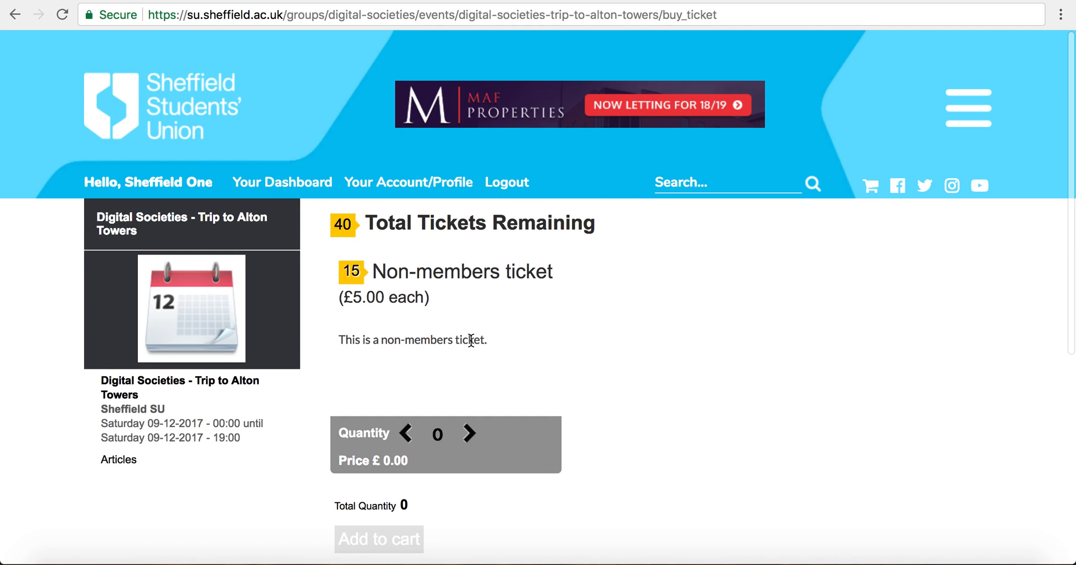